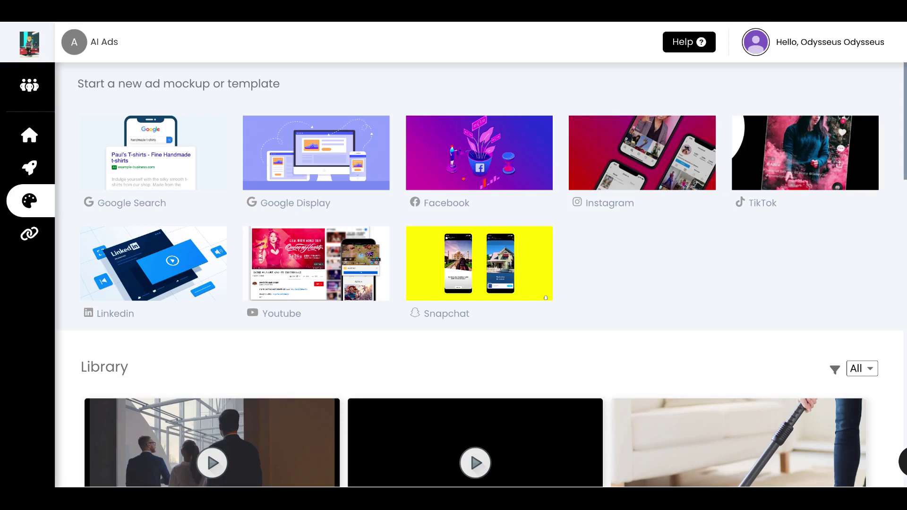
{"action": "scroll", "coordinate": [480, 284], "scroll_direction": "down", "scroll_amount": 1}
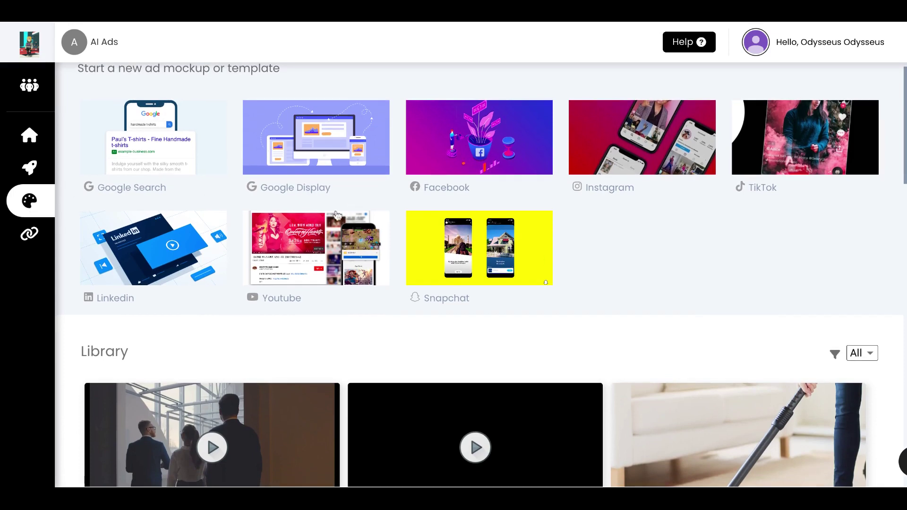
{"action": "scroll", "coordinate": [501, 178], "scroll_direction": "up", "scroll_amount": 1}
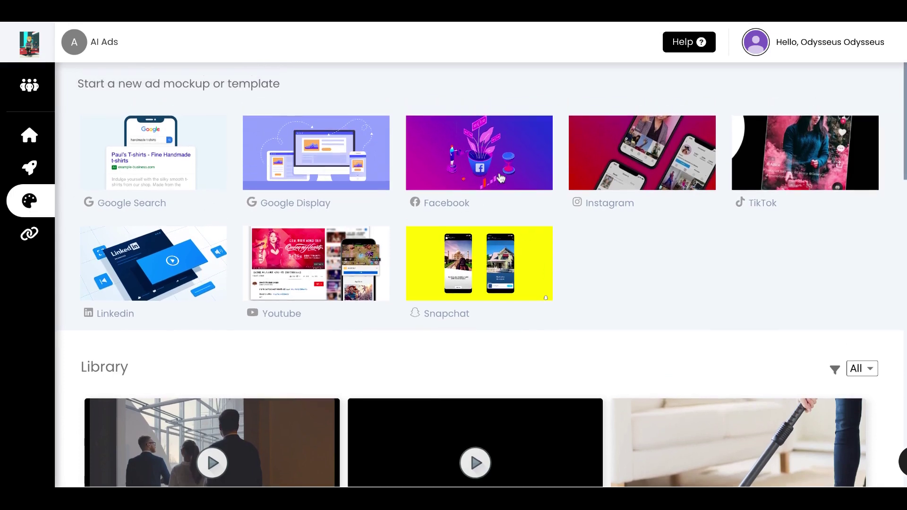
Start a new Facebook ad mockup from the Facebook template on the AI Ads page
{"action": "left_click", "coordinate": [476, 182]}
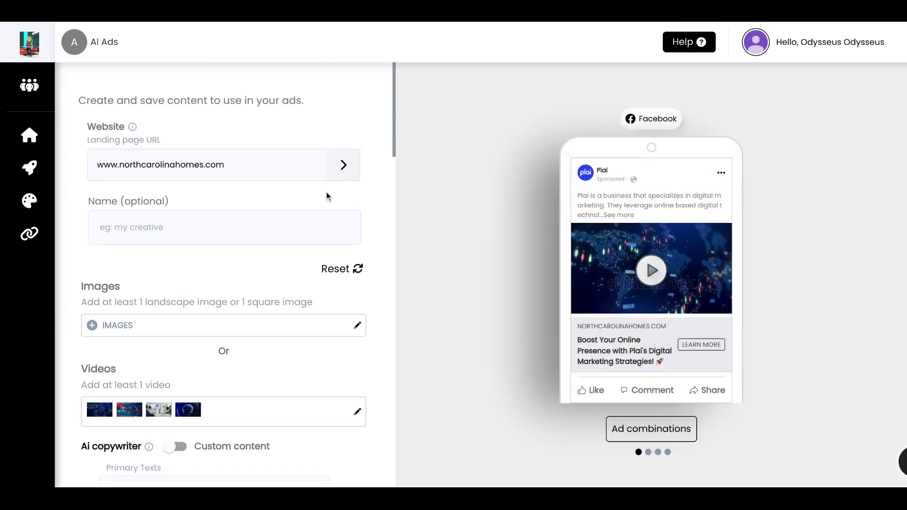
Set the business to Real Estate and the name to NC Homes, then generate a description
{"action": "left_click", "coordinate": [345, 167]}
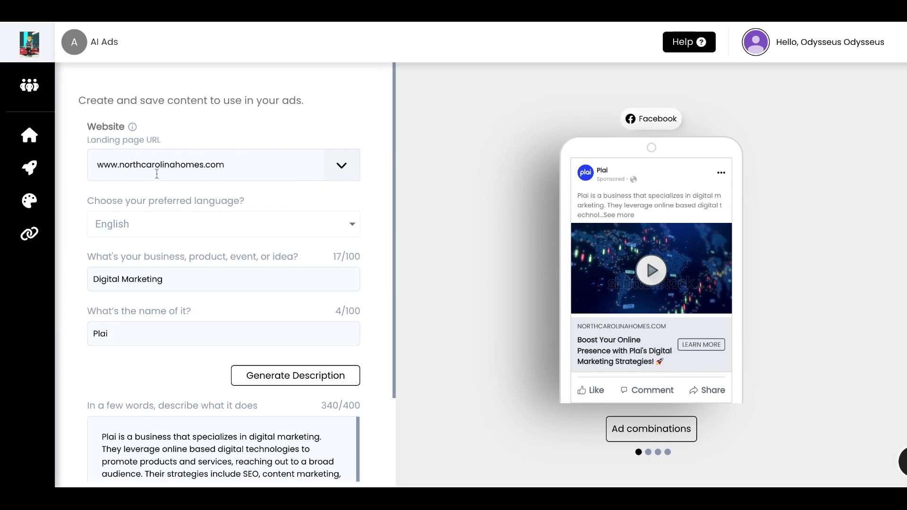
{"action": "scroll", "coordinate": [192, 171], "scroll_direction": "down", "scroll_amount": 1}
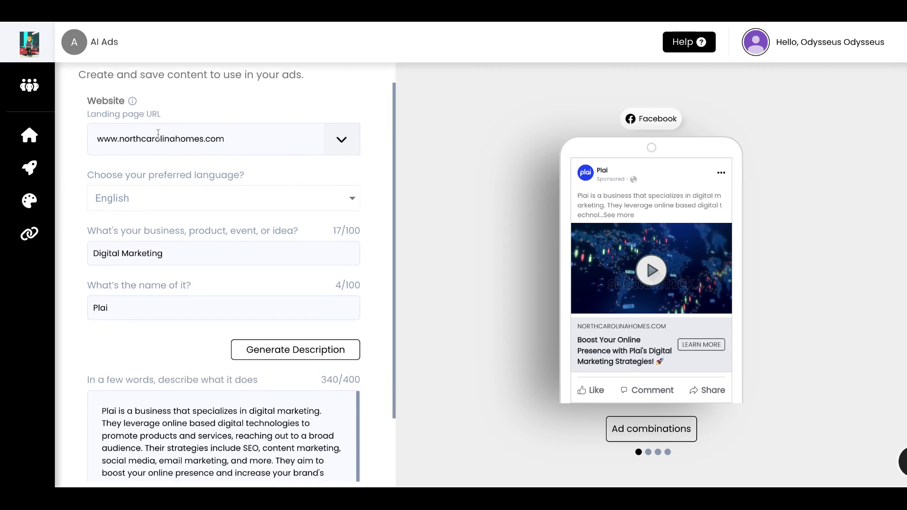
{"action": "triple_click", "coordinate": [145, 258]}
{"action": "type", "text": "R"}
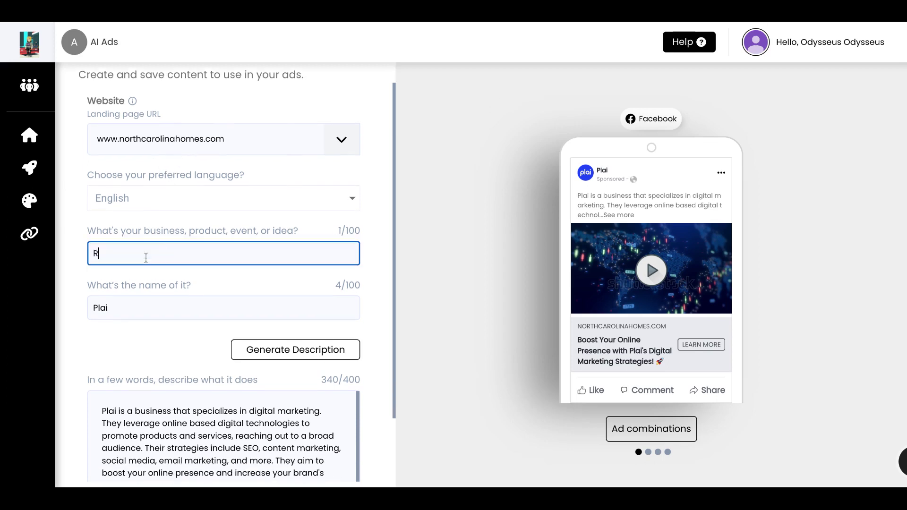
{"action": "type", "text": "eal Estate"}
{"action": "triple_click", "coordinate": [123, 315]}
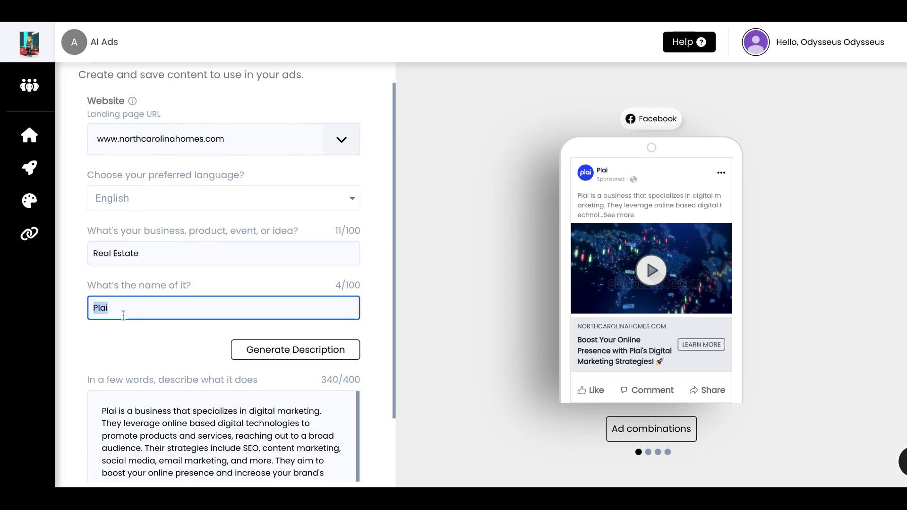
{"action": "type", "text": "NC Homes"}
{"action": "scroll", "coordinate": [206, 304], "scroll_direction": "down", "scroll_amount": 2}
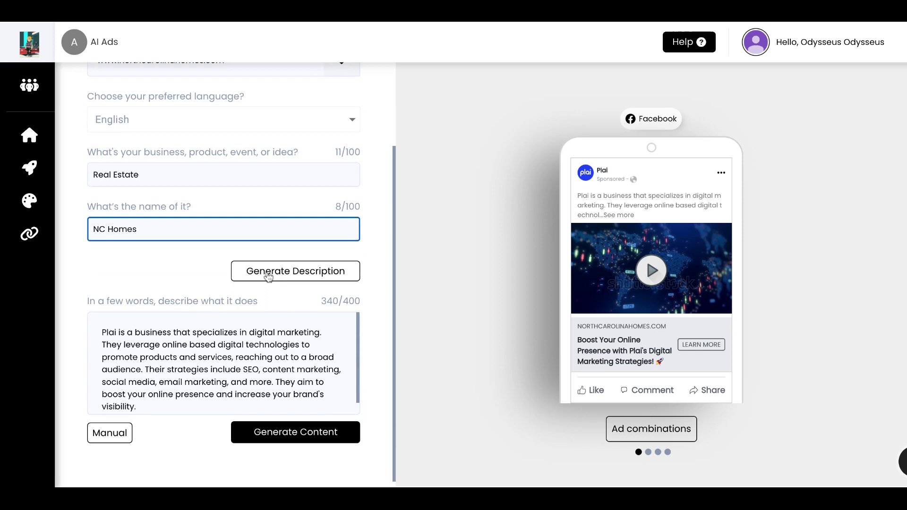
{"action": "left_click", "coordinate": [268, 276]}
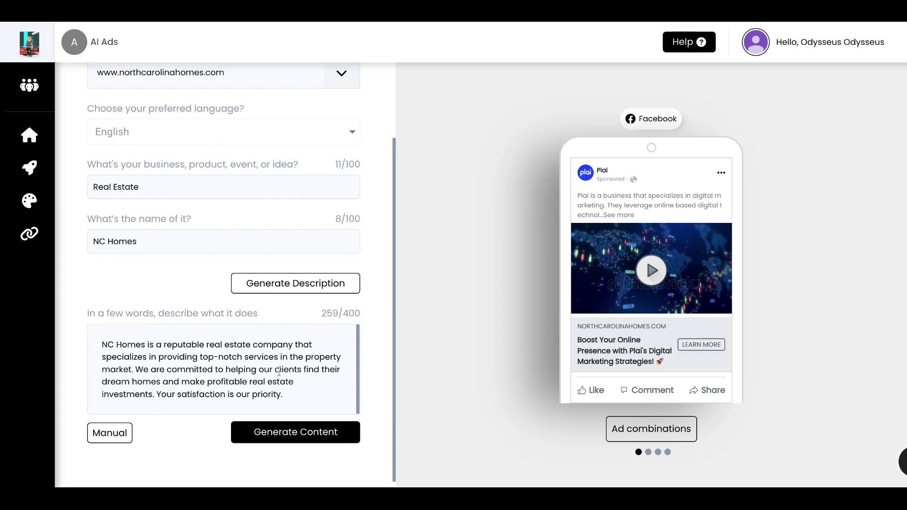
{"action": "scroll", "coordinate": [283, 265], "scroll_direction": "up", "scroll_amount": 2}
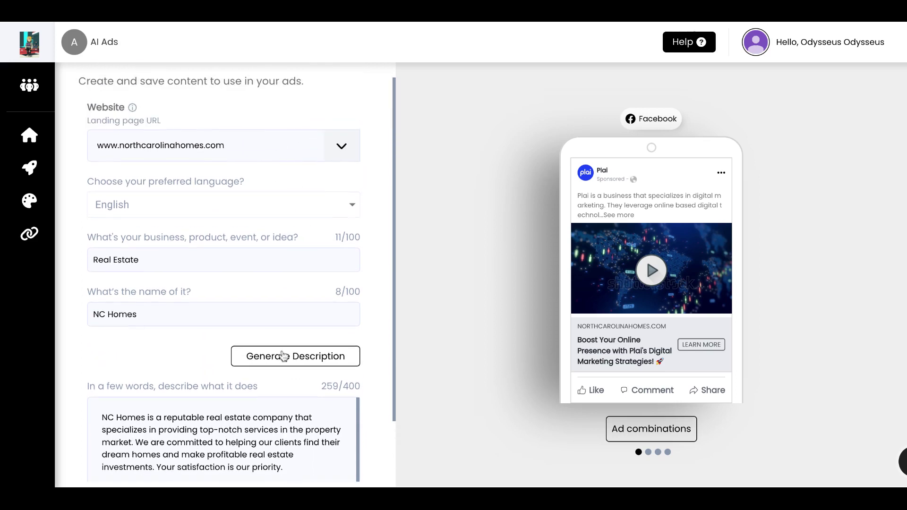
{"action": "scroll", "coordinate": [283, 265], "scroll_direction": "down", "scroll_amount": 2}
Generate the NC Homes ad content and preview its video across three ad combinations
{"action": "left_click", "coordinate": [305, 432]}
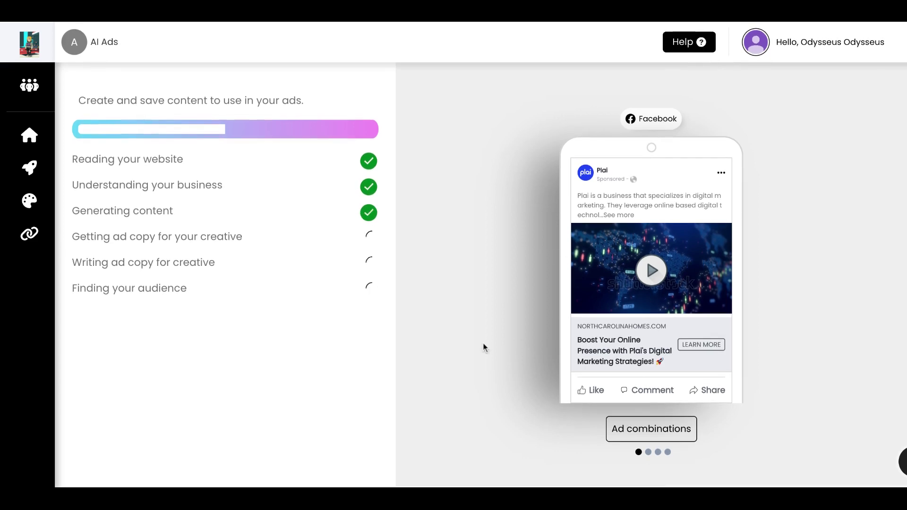
{"action": "left_click", "coordinate": [651, 283]}
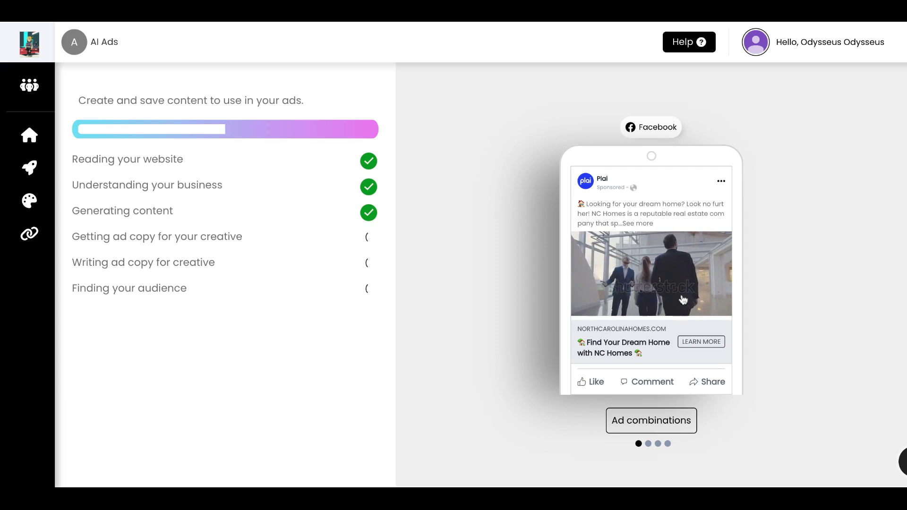
{"action": "left_click", "coordinate": [647, 443]}
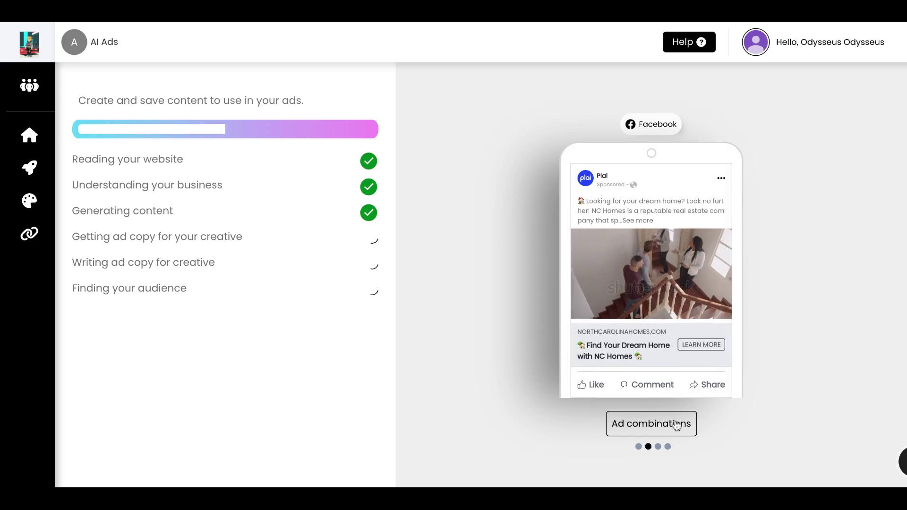
{"action": "left_click", "coordinate": [656, 446]}
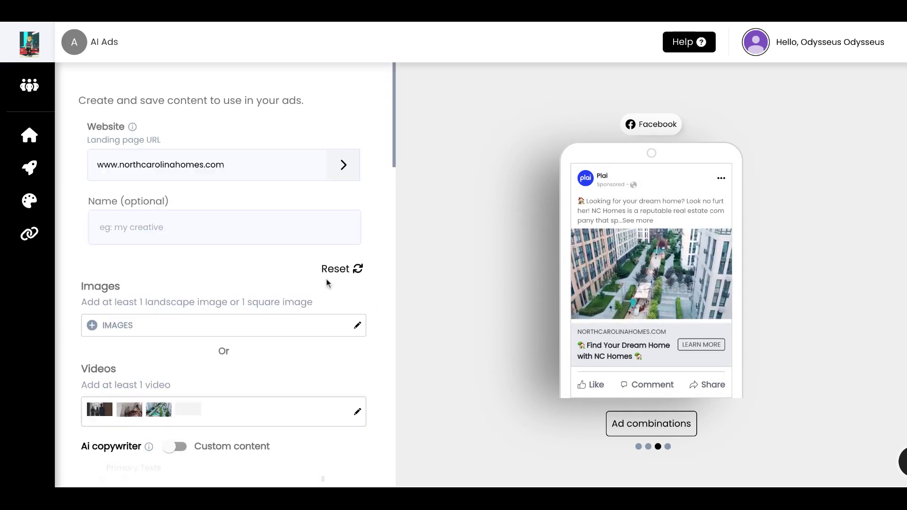
Name the creative 'Real Estate'
{"action": "left_click", "coordinate": [236, 210]}
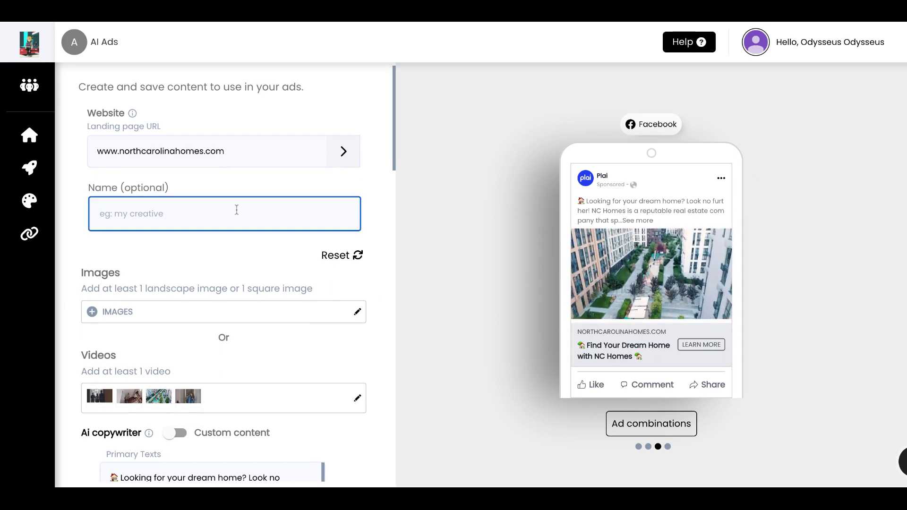
{"action": "type", "text": "Real Estate"}
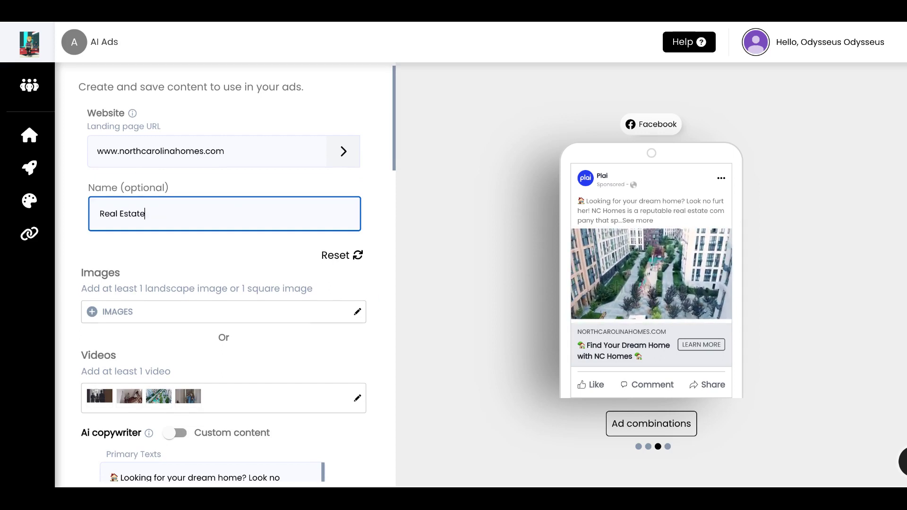
{"action": "left_click", "coordinate": [293, 244]}
{"action": "scroll", "coordinate": [293, 244], "scroll_direction": "down", "scroll_amount": 2}
{"action": "scroll", "coordinate": [291, 247], "scroll_direction": "down", "scroll_amount": 3}
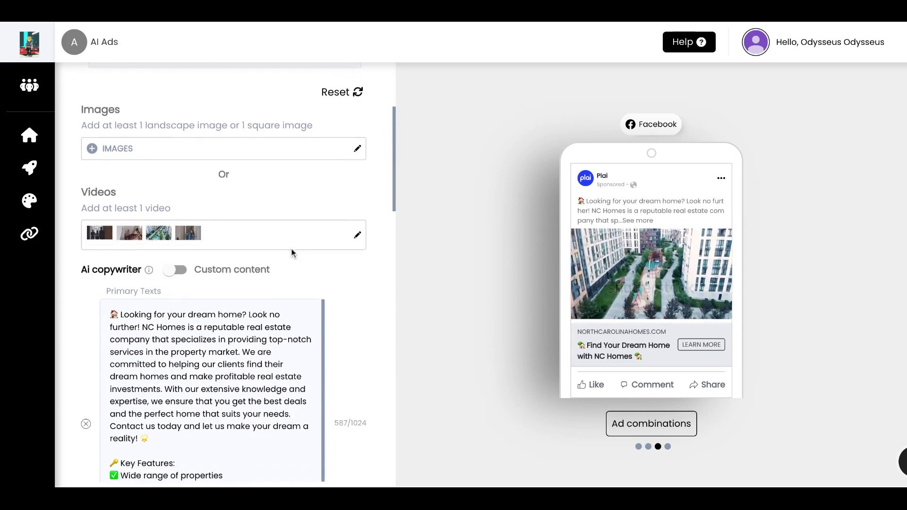
{"action": "scroll", "coordinate": [248, 242], "scroll_direction": "down", "scroll_amount": 2}
{"action": "scroll", "coordinate": [226, 339], "scroll_direction": "down", "scroll_amount": 2}
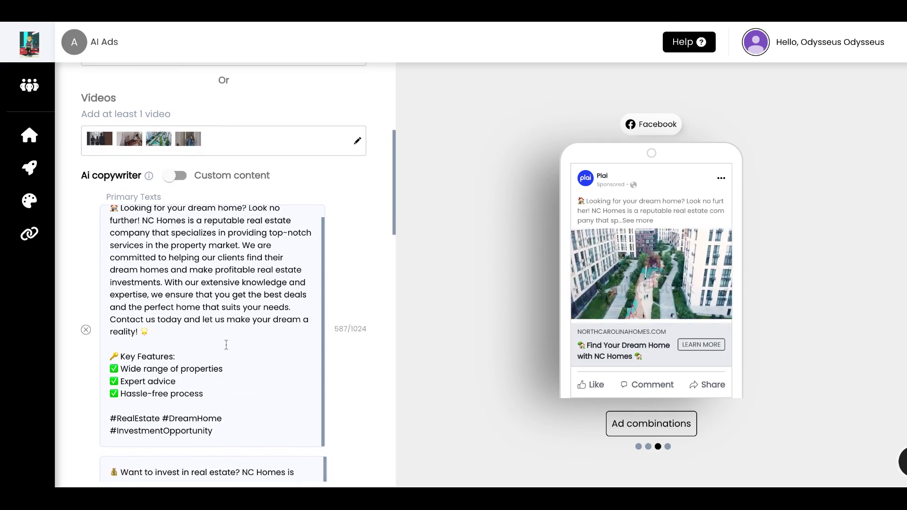
{"action": "scroll", "coordinate": [227, 340], "scroll_direction": "down", "scroll_amount": 3}
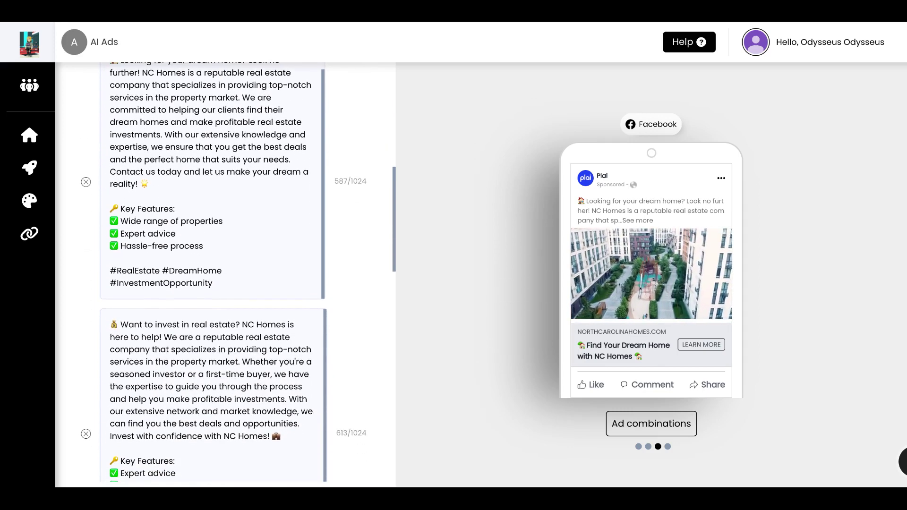
{"action": "scroll", "coordinate": [227, 284], "scroll_direction": "up", "scroll_amount": 2}
{"action": "scroll", "coordinate": [226, 284], "scroll_direction": "up", "scroll_amount": 1}
{"action": "scroll", "coordinate": [227, 284], "scroll_direction": "down", "scroll_amount": 5}
{"action": "scroll", "coordinate": [212, 284], "scroll_direction": "down", "scroll_amount": 3}
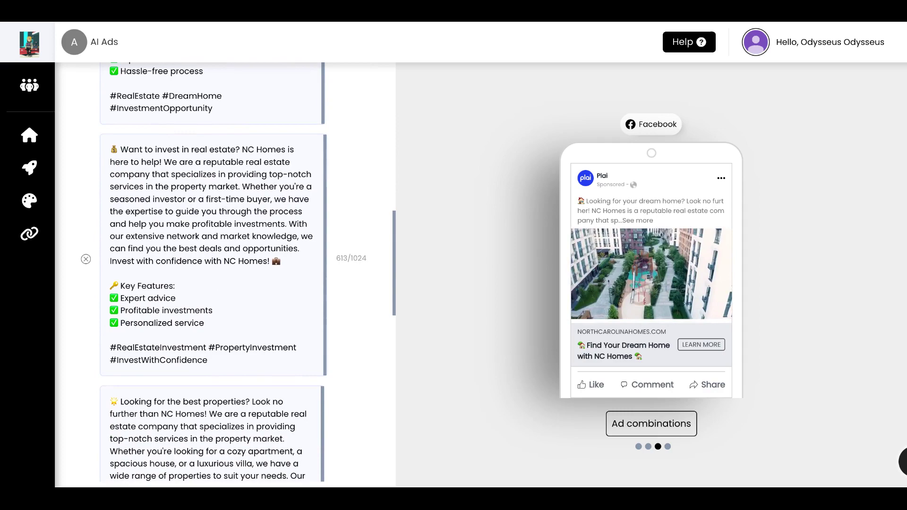
{"action": "scroll", "coordinate": [213, 283], "scroll_direction": "down", "scroll_amount": 3}
{"action": "scroll", "coordinate": [213, 284], "scroll_direction": "down", "scroll_amount": 2}
{"action": "scroll", "coordinate": [213, 283], "scroll_direction": "down", "scroll_amount": 2}
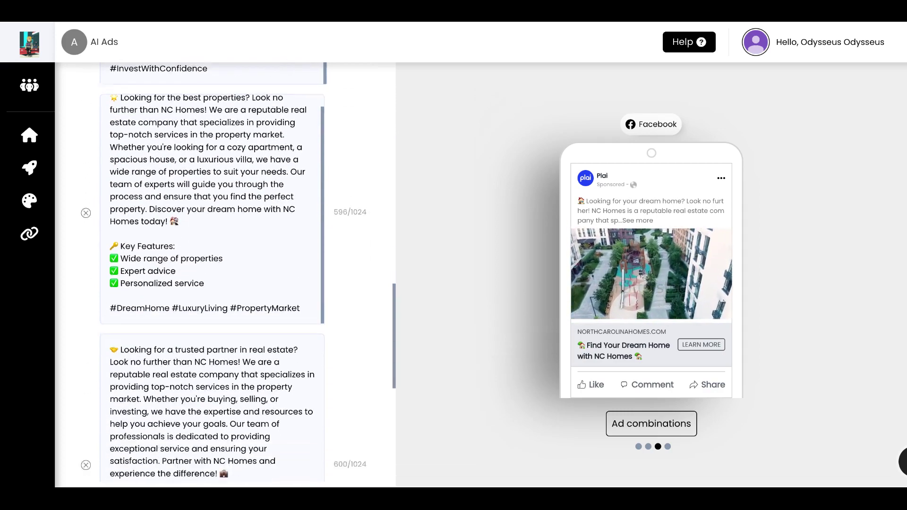
{"action": "scroll", "coordinate": [213, 283], "scroll_direction": "down", "scroll_amount": 3}
{"action": "scroll", "coordinate": [213, 283], "scroll_direction": "up", "scroll_amount": 6}
{"action": "scroll", "coordinate": [212, 284], "scroll_direction": "up", "scroll_amount": 3}
{"action": "scroll", "coordinate": [213, 284], "scroll_direction": "up", "scroll_amount": 3}
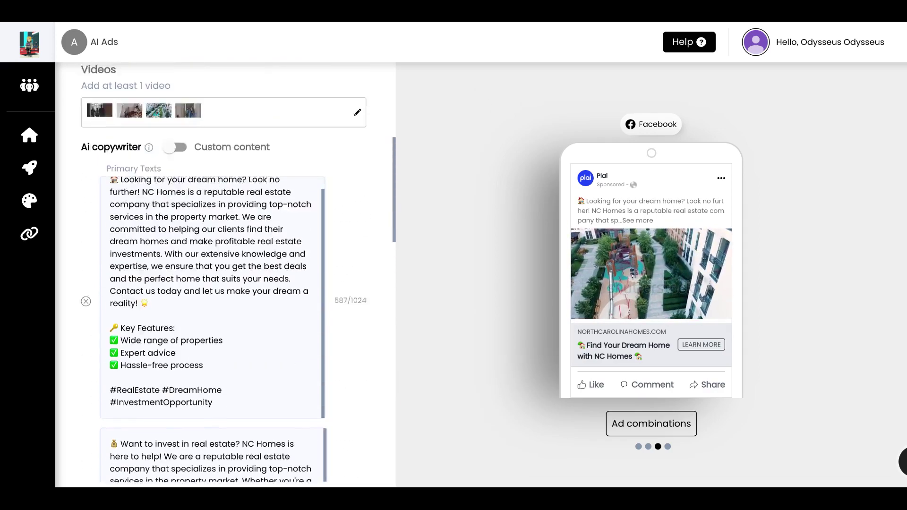
{"action": "scroll", "coordinate": [213, 283], "scroll_direction": "up", "scroll_amount": 1}
{"action": "scroll", "coordinate": [213, 284], "scroll_direction": "down", "scroll_amount": 2}
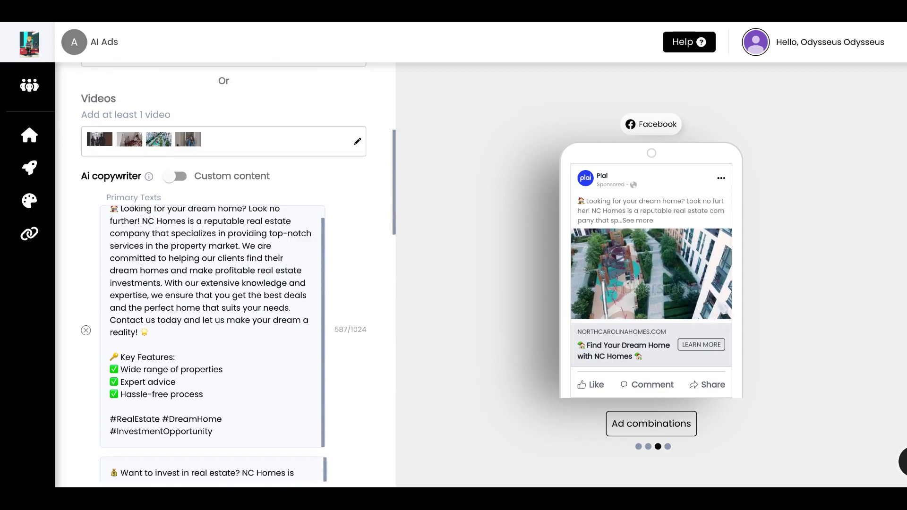
{"action": "scroll", "coordinate": [212, 283], "scroll_direction": "down", "scroll_amount": 2}
{"action": "scroll", "coordinate": [213, 284], "scroll_direction": "down", "scroll_amount": 3}
{"action": "scroll", "coordinate": [213, 283], "scroll_direction": "down", "scroll_amount": 3}
{"action": "scroll", "coordinate": [213, 283], "scroll_direction": "down", "scroll_amount": 3}
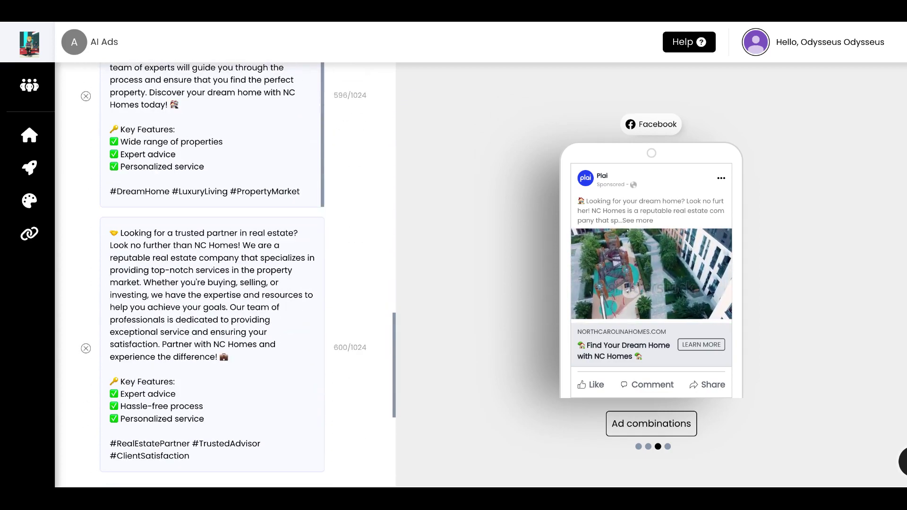
{"action": "scroll", "coordinate": [213, 284], "scroll_direction": "down", "scroll_amount": 2}
{"action": "scroll", "coordinate": [212, 283], "scroll_direction": "down", "scroll_amount": 3}
{"action": "scroll", "coordinate": [212, 283], "scroll_direction": "down", "scroll_amount": 2}
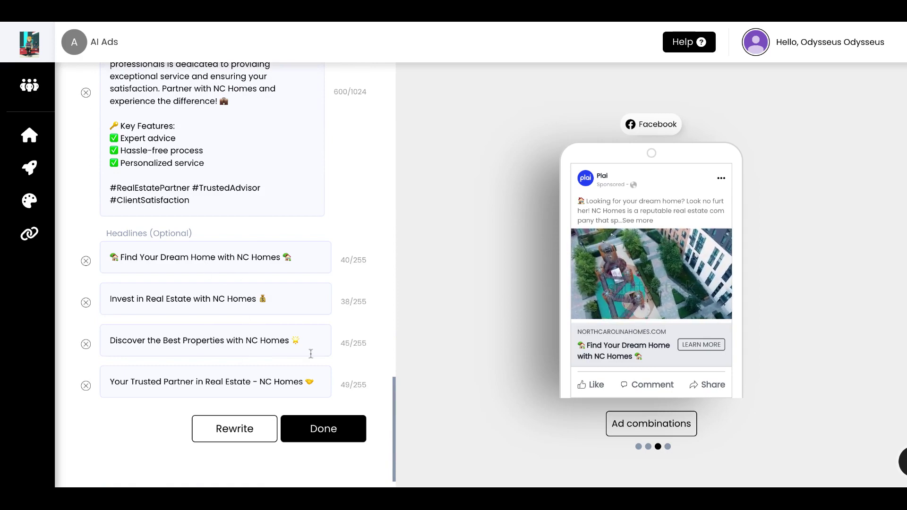
{"action": "scroll", "coordinate": [265, 260], "scroll_direction": "up", "scroll_amount": 5}
{"action": "scroll", "coordinate": [265, 259], "scroll_direction": "up", "scroll_amount": 1}
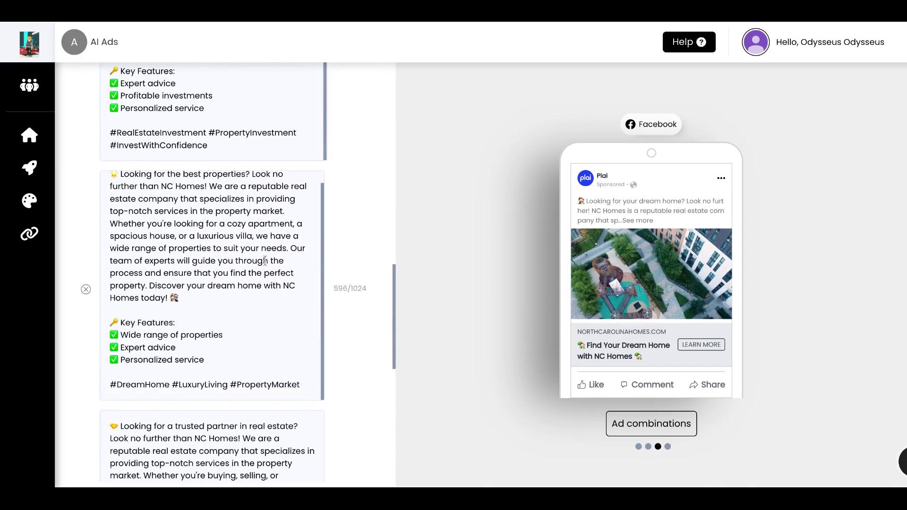
{"action": "scroll", "coordinate": [265, 259], "scroll_direction": "down", "scroll_amount": 6}
Save the finished Real Estate creative to the Creative Hub library
{"action": "left_click", "coordinate": [328, 425]}
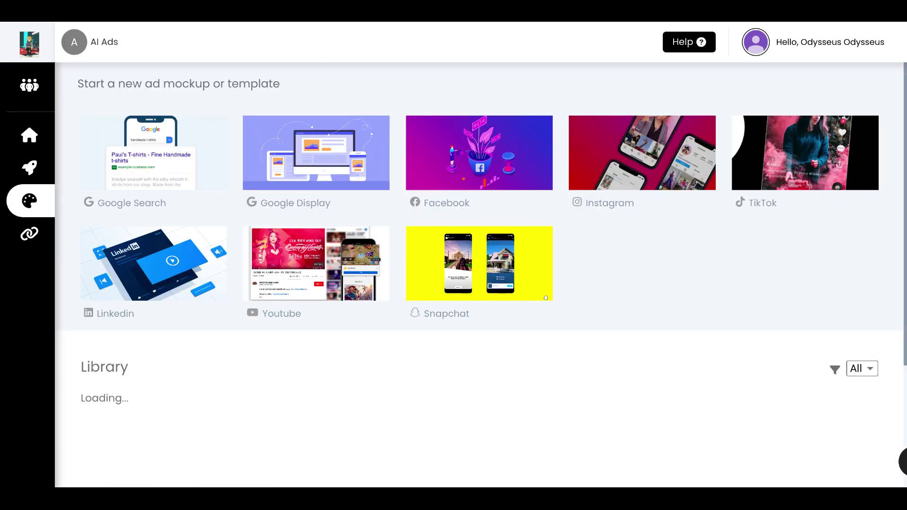
{"action": "scroll", "coordinate": [321, 312], "scroll_direction": "down", "scroll_amount": 3}
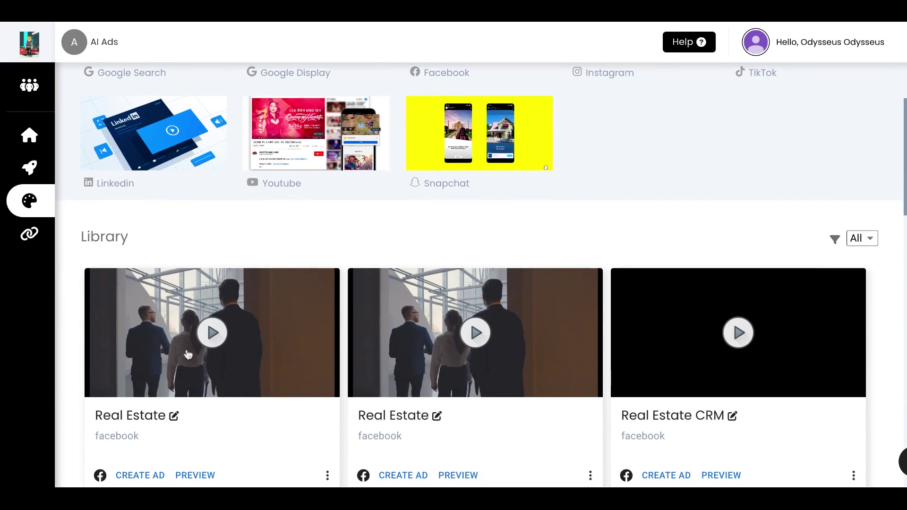
{"action": "scroll", "coordinate": [192, 394], "scroll_direction": "down", "scroll_amount": 2}
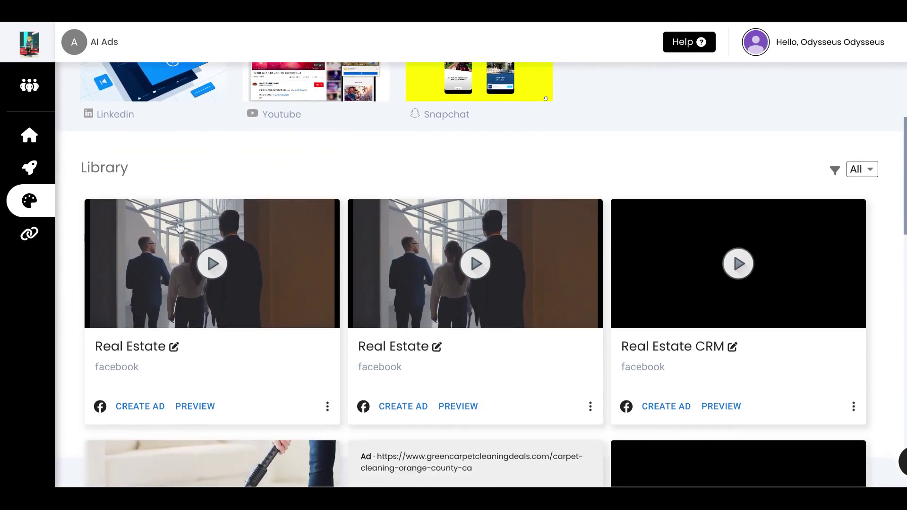
Share the first Real Estate creative with client z and dismiss the confirmation
{"action": "left_click", "coordinate": [327, 408]}
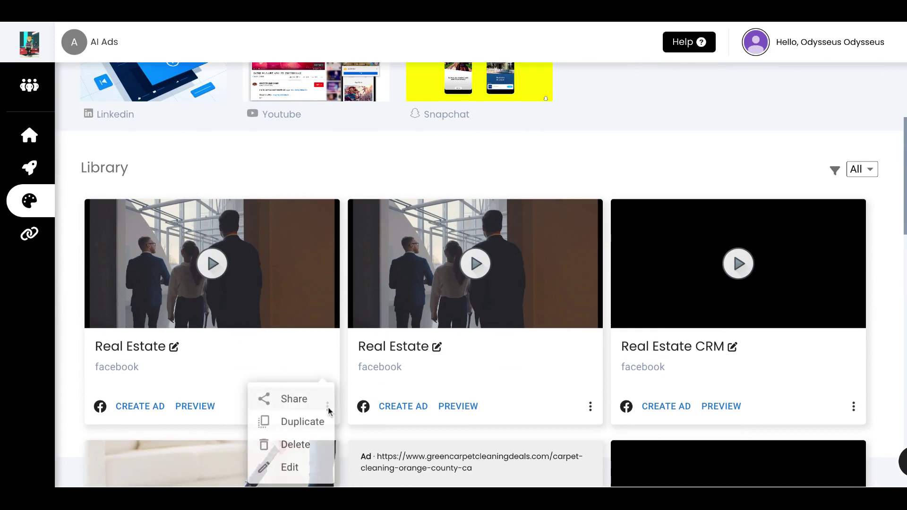
{"action": "left_click", "coordinate": [307, 401]}
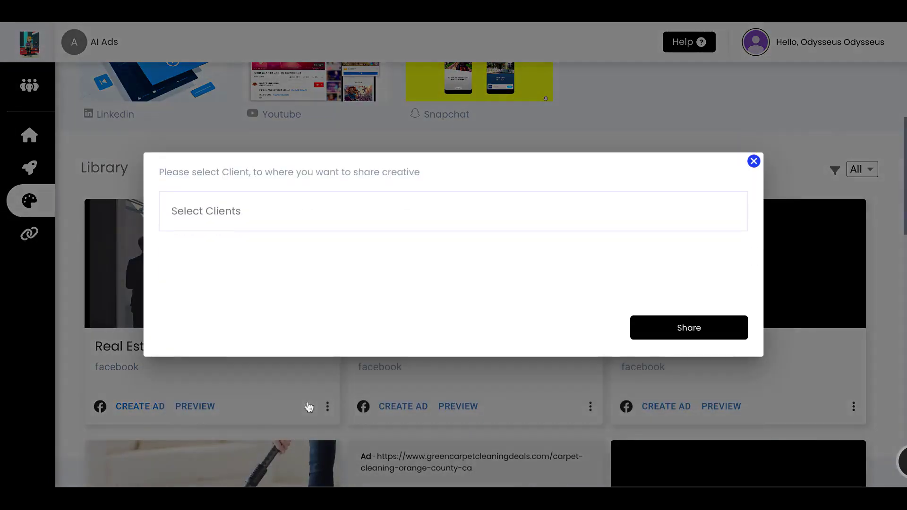
{"action": "left_click", "coordinate": [247, 211]}
{"action": "left_click", "coordinate": [172, 253]}
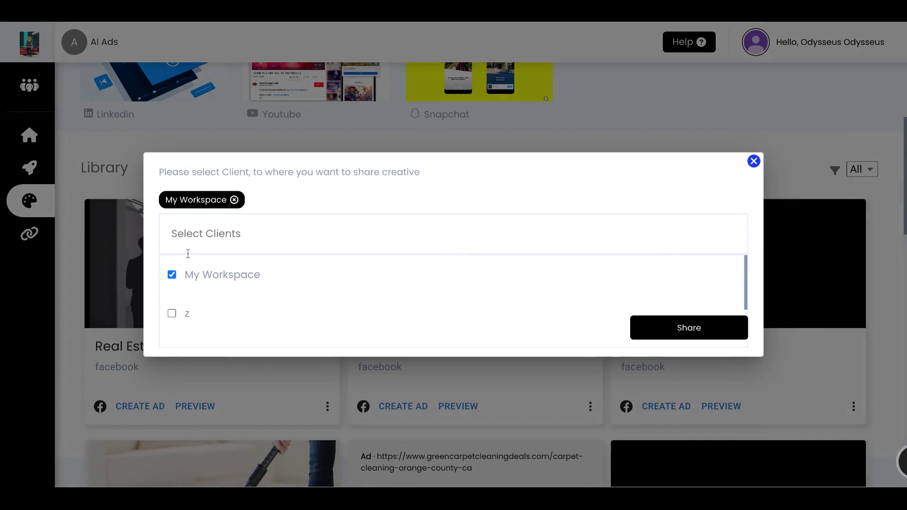
{"action": "left_click", "coordinate": [172, 273]}
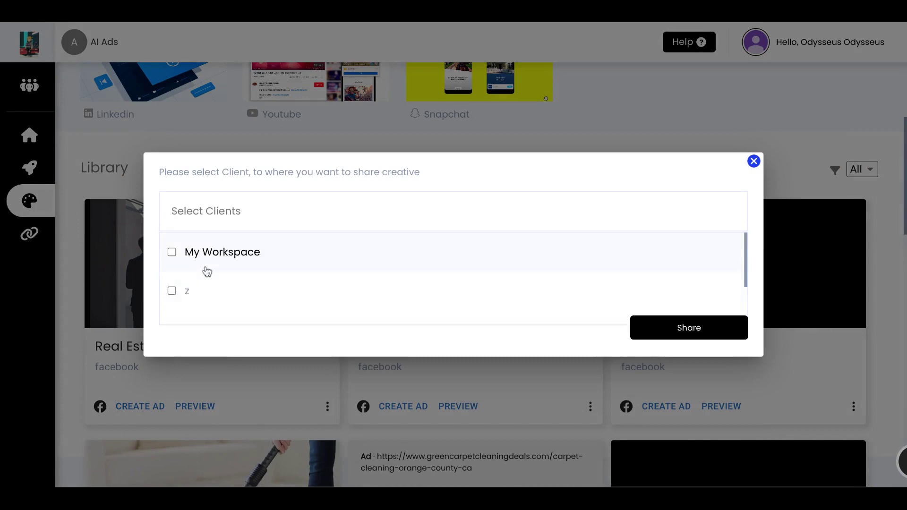
{"action": "left_click", "coordinate": [172, 291]}
{"action": "left_click", "coordinate": [680, 327]}
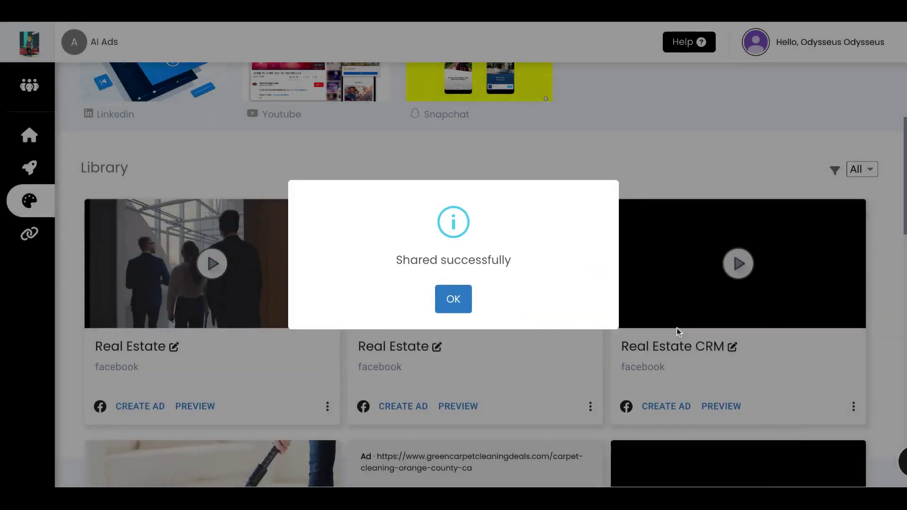
{"action": "left_click", "coordinate": [452, 298]}
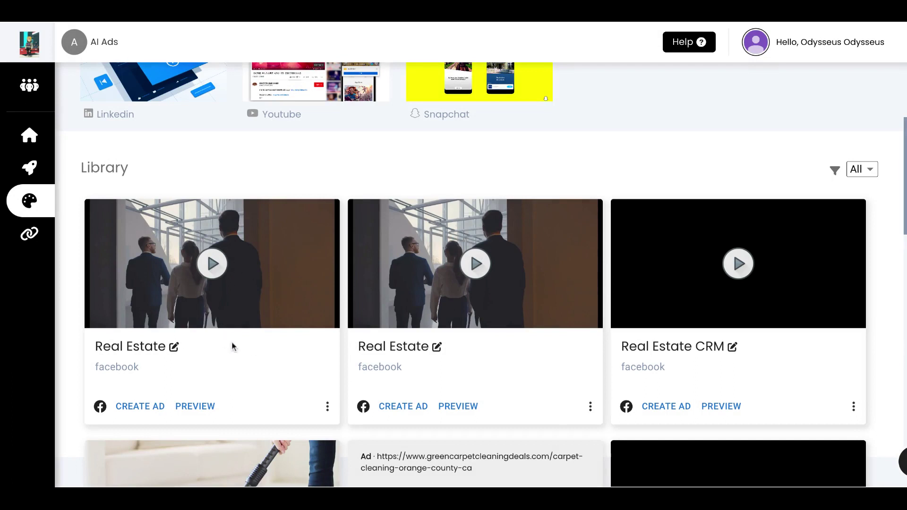
{"action": "scroll", "coordinate": [209, 378], "scroll_direction": "up", "scroll_amount": 1}
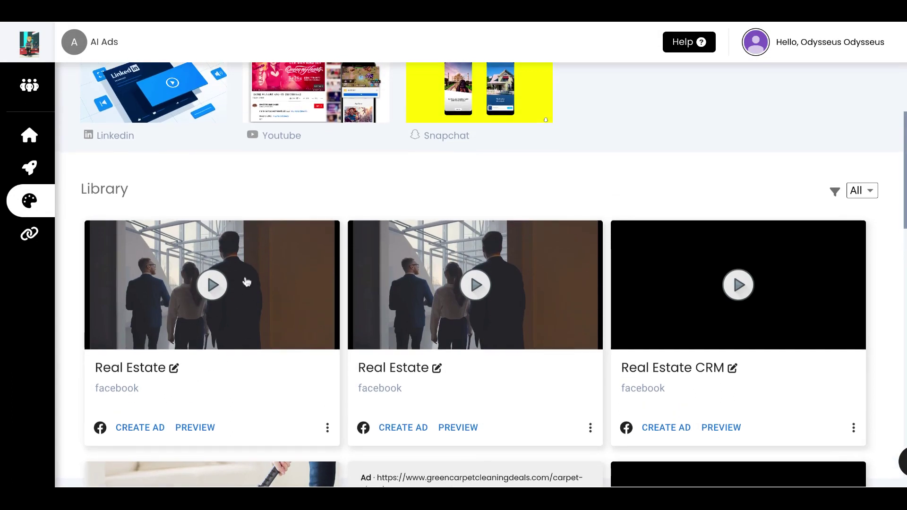
{"action": "scroll", "coordinate": [185, 412], "scroll_direction": "down", "scroll_amount": 2}
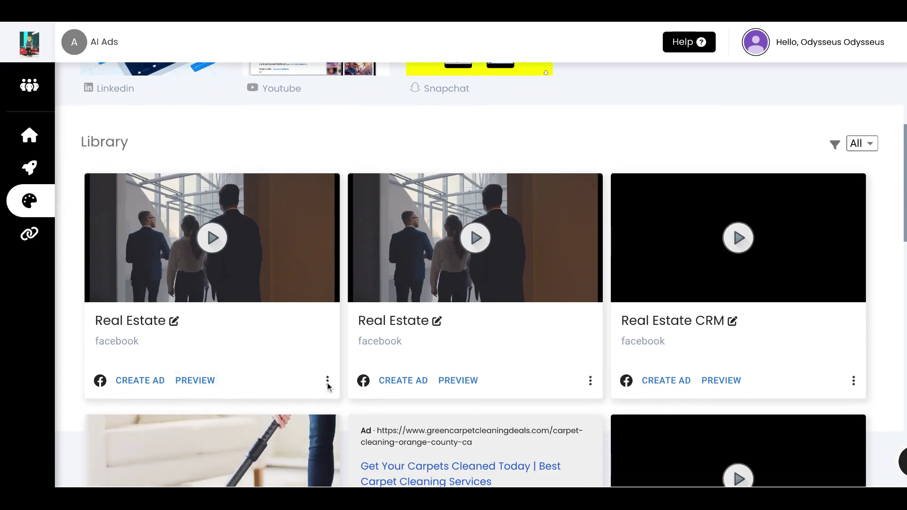
Edit the first Real Estate creative and search Shutterstock for North Carolina homes videos
{"action": "left_click", "coordinate": [195, 380]}
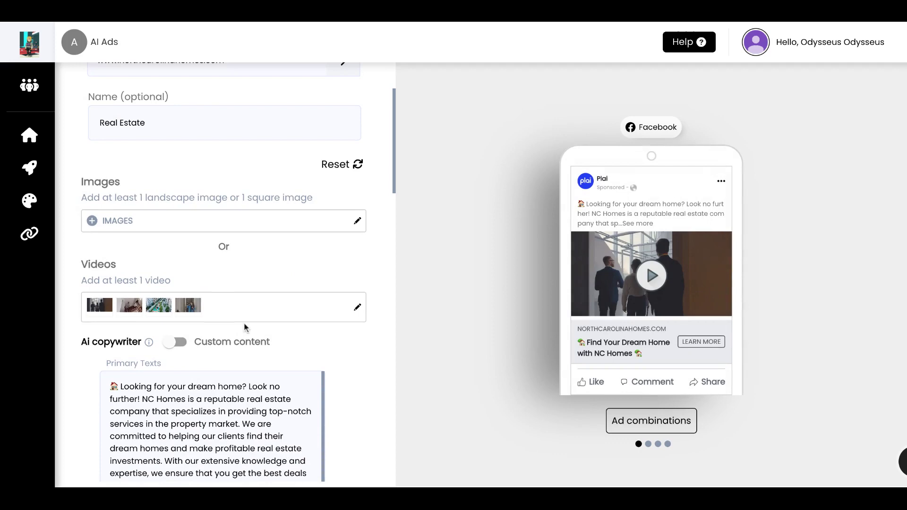
{"action": "left_click", "coordinate": [243, 311]}
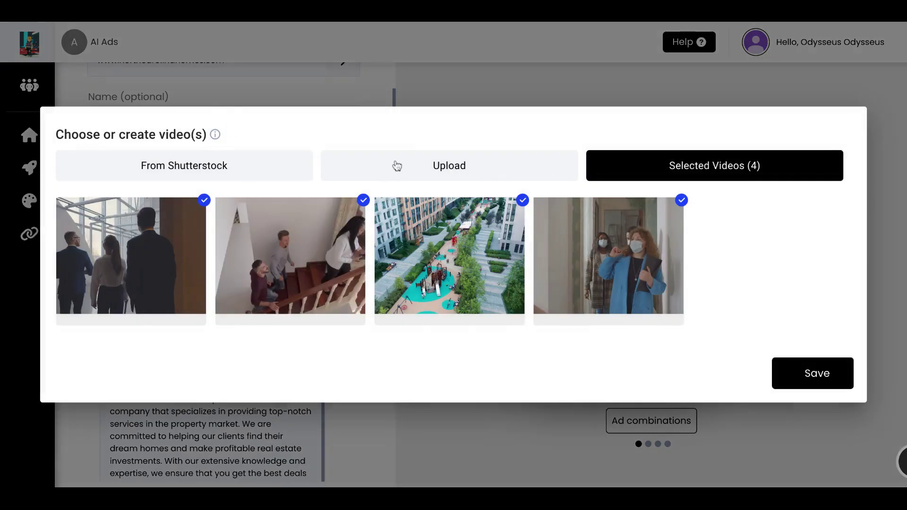
{"action": "left_click", "coordinate": [239, 166]}
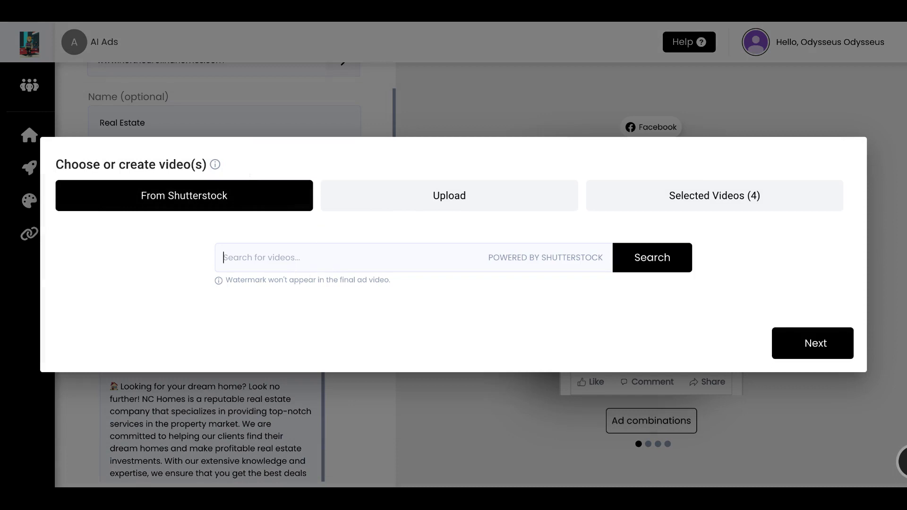
{"action": "type", "text": "North carolin"}
{"action": "type", "text": "a homes"}
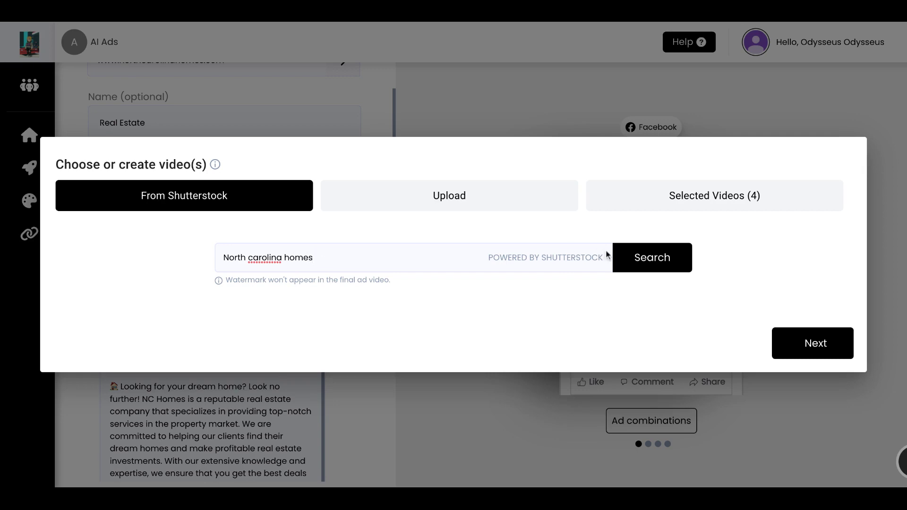
{"action": "left_click", "coordinate": [637, 265]}
{"action": "scroll", "coordinate": [629, 265], "scroll_direction": "down", "scroll_amount": 1}
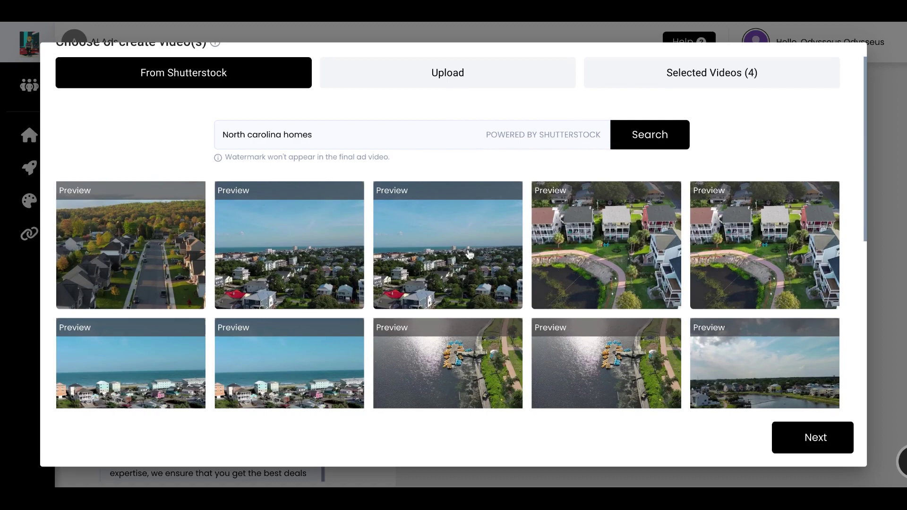
{"action": "scroll", "coordinate": [398, 263], "scroll_direction": "down", "scroll_amount": 1}
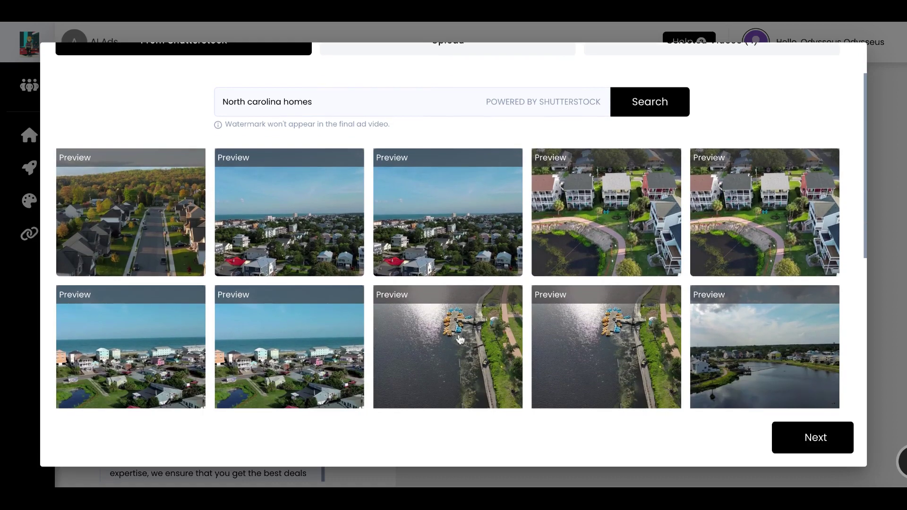
{"action": "scroll", "coordinate": [457, 339], "scroll_direction": "down", "scroll_amount": 2}
{"action": "scroll", "coordinate": [531, 340], "scroll_direction": "down", "scroll_amount": 2}
{"action": "scroll", "coordinate": [623, 269], "scroll_direction": "down", "scroll_amount": 2}
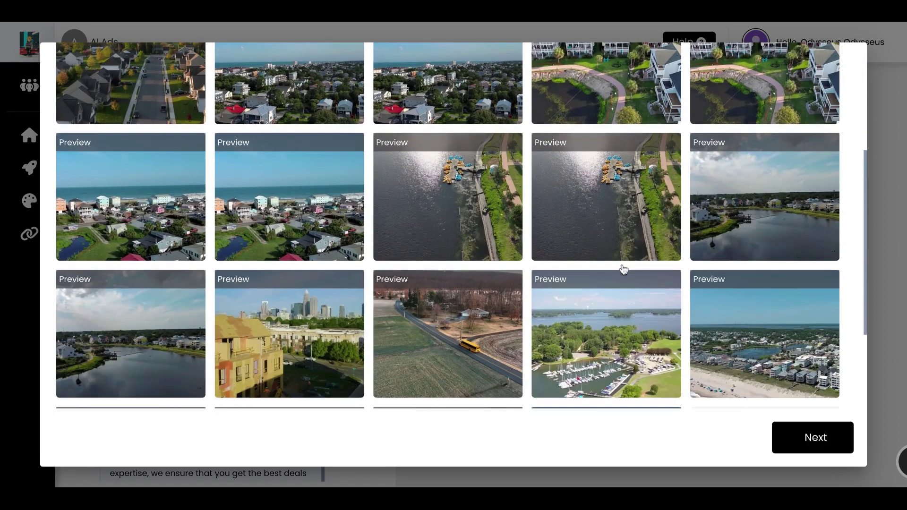
Add the aerial beachside-houses clip within the five-video limit and save the selection
{"action": "left_click", "coordinate": [257, 189]}
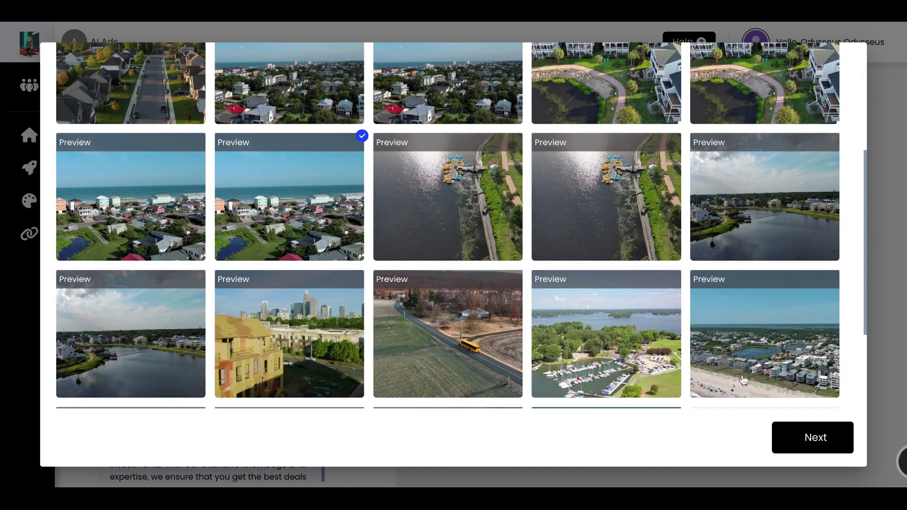
{"action": "scroll", "coordinate": [491, 294], "scroll_direction": "down", "scroll_amount": 2}
{"action": "left_click", "coordinate": [491, 294]}
{"action": "left_click", "coordinate": [450, 298]}
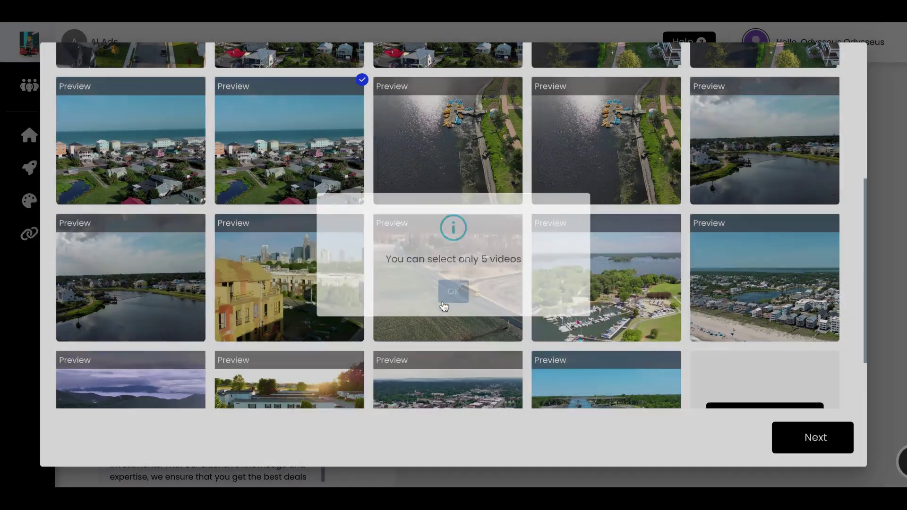
{"action": "scroll", "coordinate": [444, 306], "scroll_direction": "up", "scroll_amount": 1}
{"action": "scroll", "coordinate": [305, 212], "scroll_direction": "up", "scroll_amount": 1}
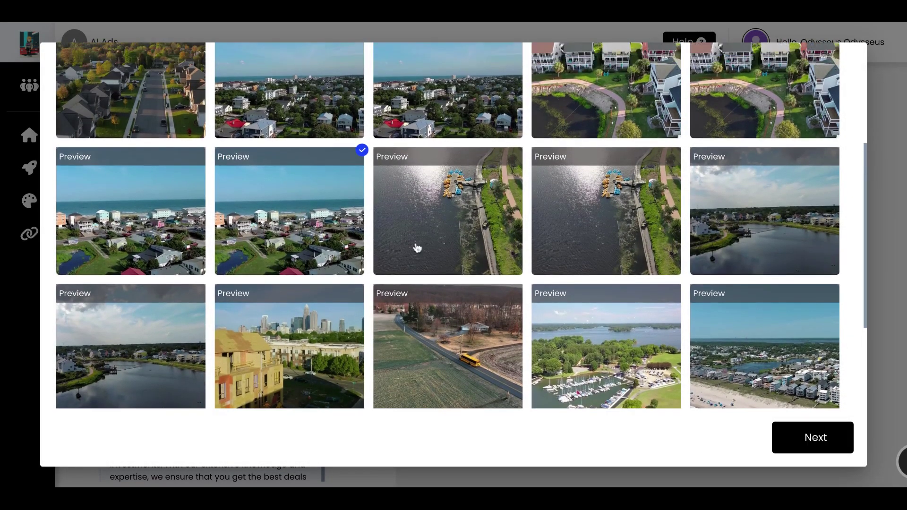
{"action": "scroll", "coordinate": [311, 248], "scroll_direction": "up", "scroll_amount": 2}
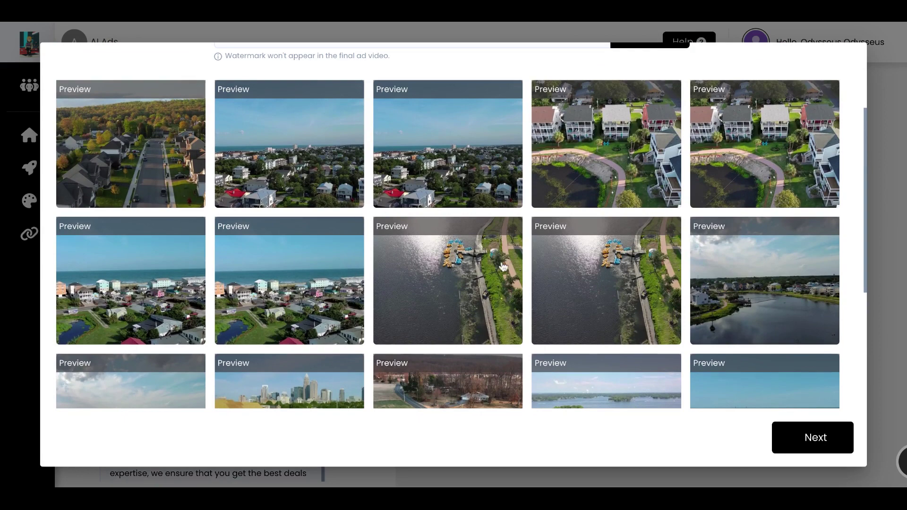
{"action": "left_click", "coordinate": [812, 437]}
{"action": "left_click", "coordinate": [805, 380]}
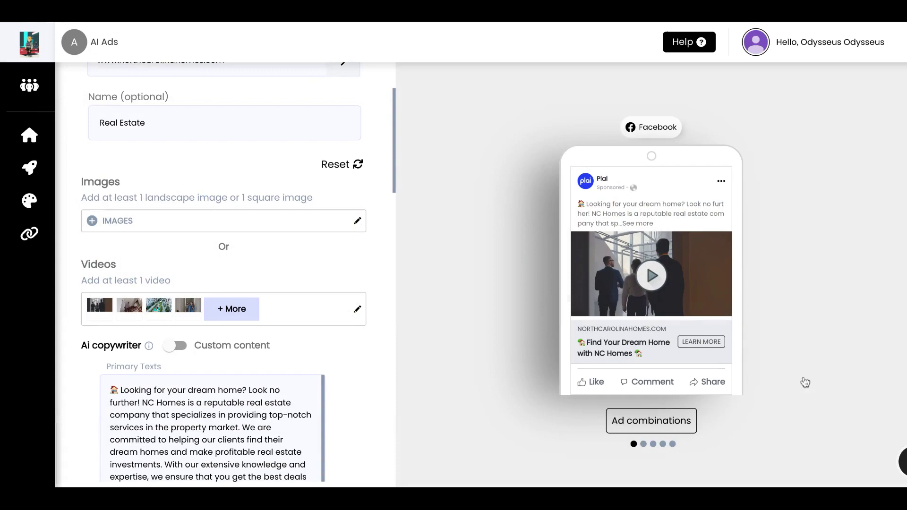
{"action": "scroll", "coordinate": [277, 232], "scroll_direction": "down", "scroll_amount": 5}
{"action": "scroll", "coordinate": [277, 233], "scroll_direction": "down", "scroll_amount": 5}
Finish the edited Real Estate creative with Done, saving it to the library
{"action": "left_click", "coordinate": [311, 430]}
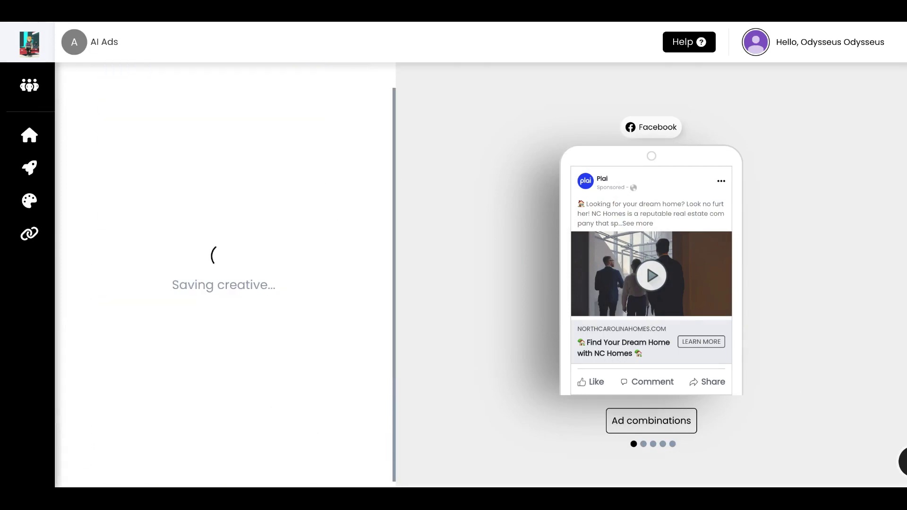
{"action": "scroll", "coordinate": [254, 359], "scroll_direction": "down", "scroll_amount": 3}
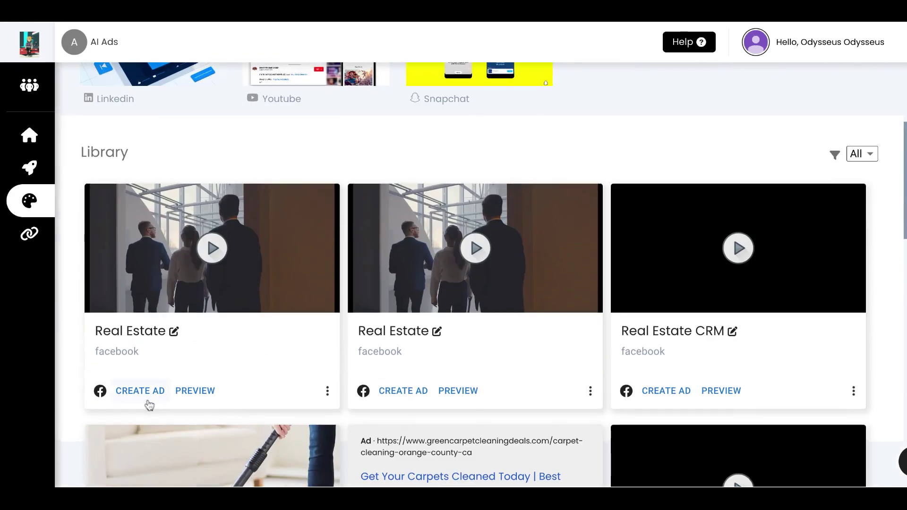
Start a new ad from the first Real Estate creative and expand its website business details
{"action": "left_click", "coordinate": [140, 382]}
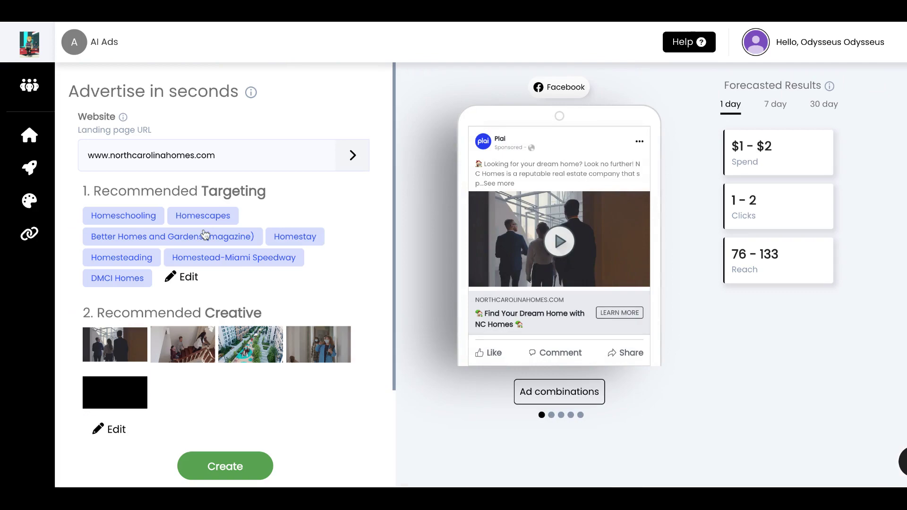
{"action": "scroll", "coordinate": [200, 364], "scroll_direction": "down", "scroll_amount": 1}
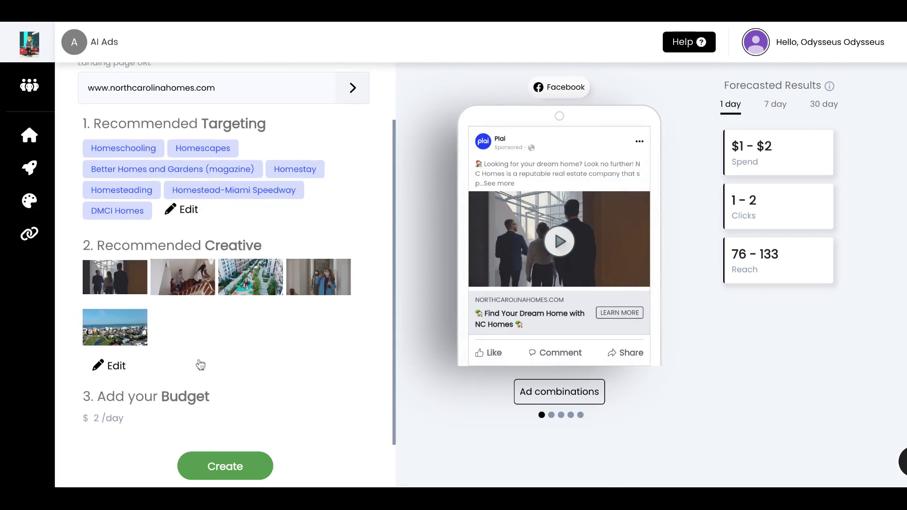
{"action": "left_click", "coordinate": [116, 366]}
{"action": "scroll", "coordinate": [160, 316], "scroll_direction": "down", "scroll_amount": 3}
{"action": "scroll", "coordinate": [160, 315], "scroll_direction": "down", "scroll_amount": 3}
{"action": "scroll", "coordinate": [160, 315], "scroll_direction": "down", "scroll_amount": 3}
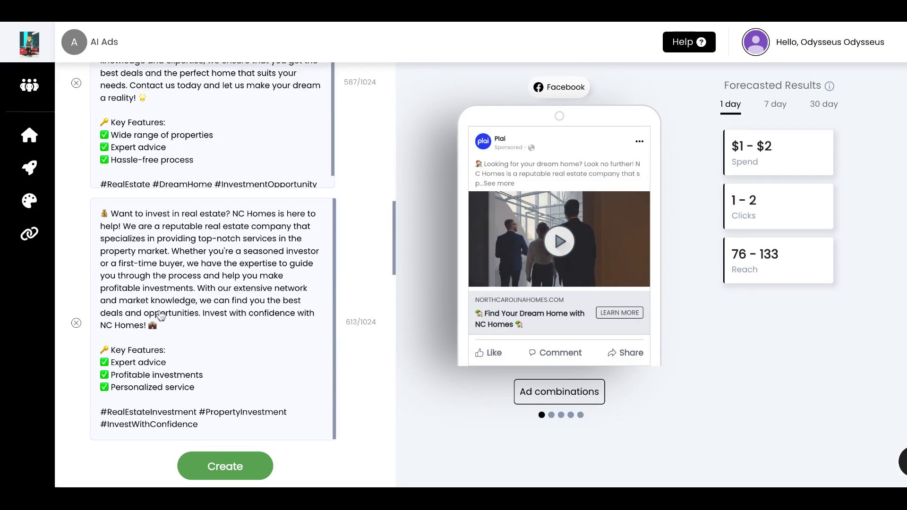
{"action": "scroll", "coordinate": [161, 315], "scroll_direction": "down", "scroll_amount": 4}
{"action": "scroll", "coordinate": [160, 314], "scroll_direction": "down", "scroll_amount": 4}
{"action": "scroll", "coordinate": [160, 315], "scroll_direction": "down", "scroll_amount": 3}
{"action": "scroll", "coordinate": [160, 315], "scroll_direction": "down", "scroll_amount": 3}
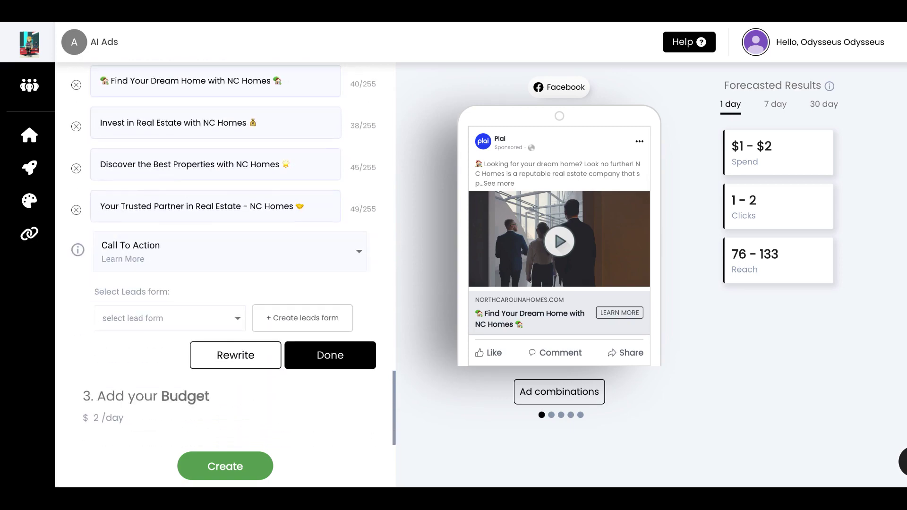
{"action": "scroll", "coordinate": [160, 316], "scroll_direction": "up", "scroll_amount": 5}
{"action": "scroll", "coordinate": [160, 315], "scroll_direction": "up", "scroll_amount": 5}
{"action": "scroll", "coordinate": [161, 315], "scroll_direction": "up", "scroll_amount": 5}
{"action": "scroll", "coordinate": [160, 315], "scroll_direction": "up", "scroll_amount": 2}
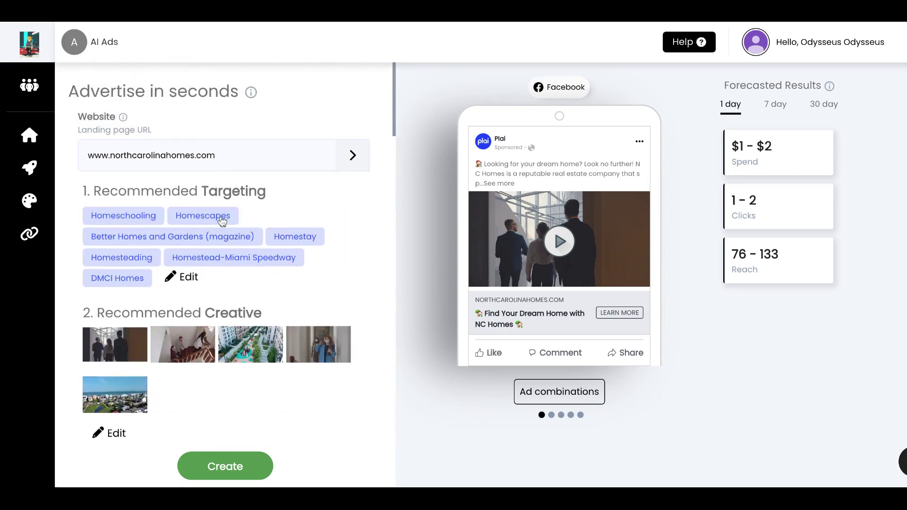
{"action": "double_click", "coordinate": [135, 155]}
{"action": "left_click", "coordinate": [352, 155]}
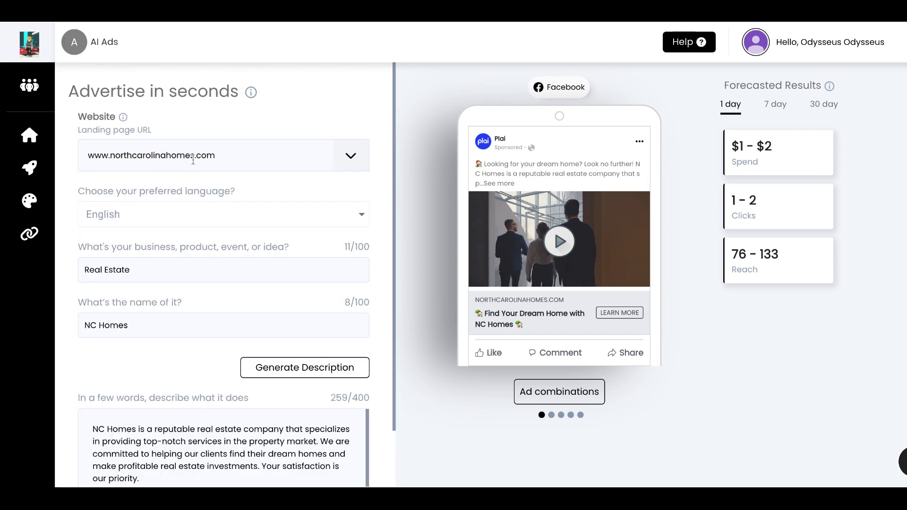
Regenerate the NC Homes ad content from the Real Estate business details
{"action": "double_click", "coordinate": [119, 325]}
{"action": "scroll", "coordinate": [196, 329], "scroll_direction": "down", "scroll_amount": 1}
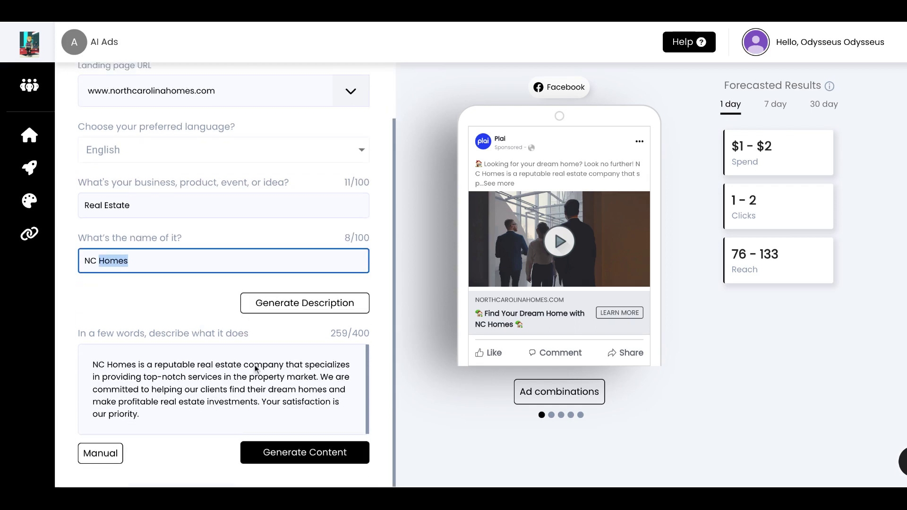
{"action": "left_click", "coordinate": [290, 452]}
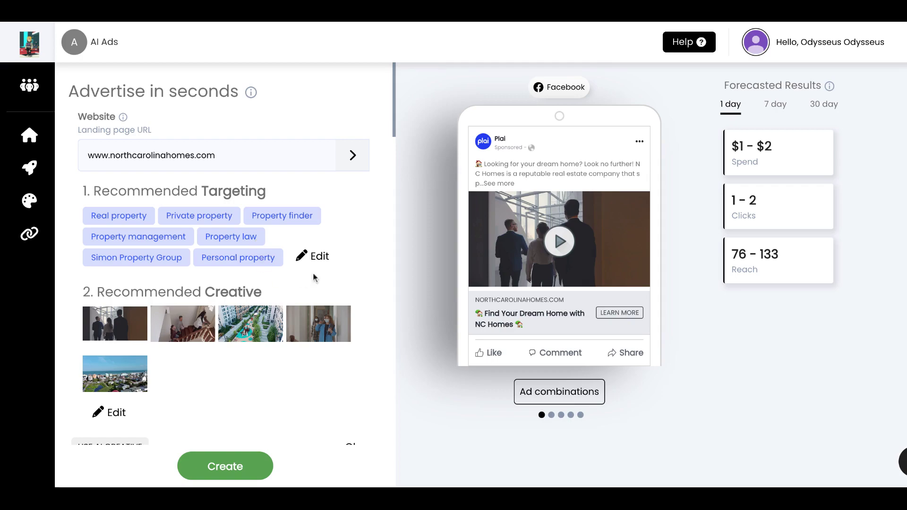
{"action": "scroll", "coordinate": [313, 272], "scroll_direction": "down", "scroll_amount": 5}
{"action": "scroll", "coordinate": [312, 272], "scroll_direction": "up", "scroll_amount": 5}
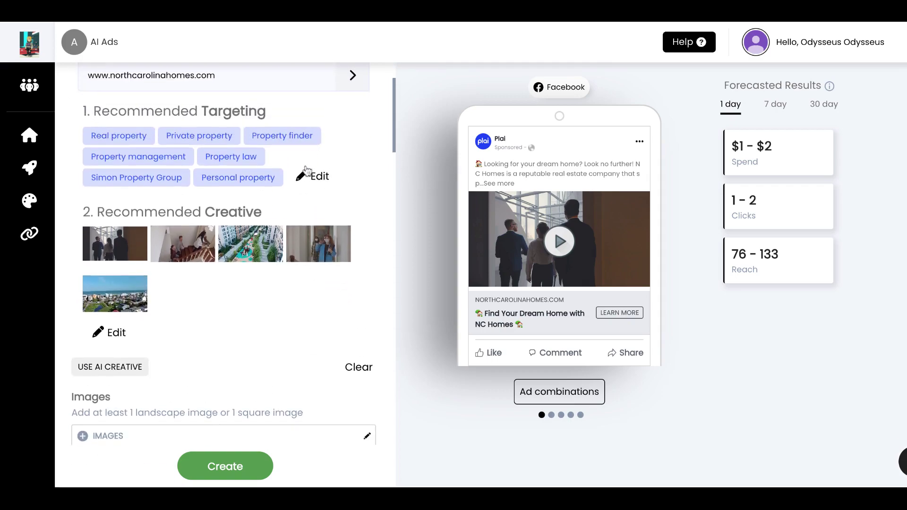
Switch the recommended targeting to interests and remove Property law
{"action": "left_click", "coordinate": [304, 174]}
{"action": "left_click", "coordinate": [677, 359]}
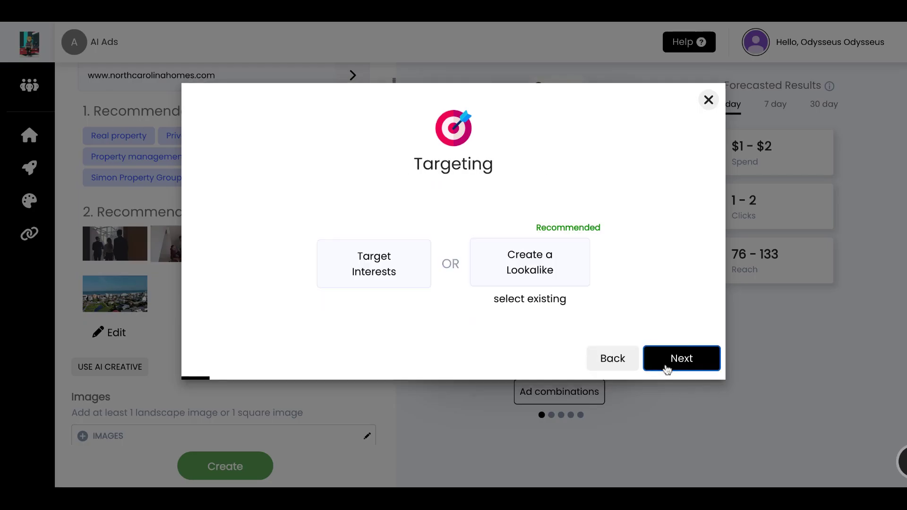
{"action": "left_click", "coordinate": [374, 263]}
{"action": "left_click", "coordinate": [679, 358]}
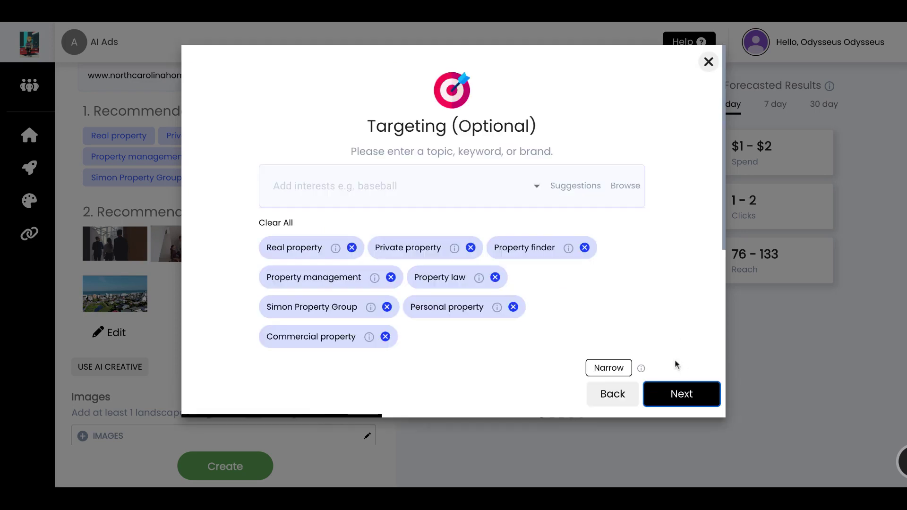
{"action": "left_click", "coordinate": [495, 277]}
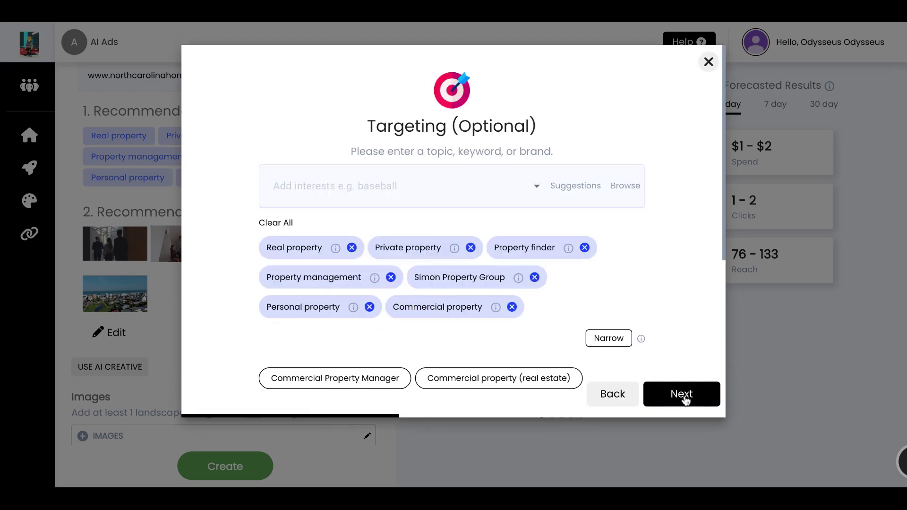
Keep the North Carolina location and the 55–65+ age range to complete targeting
{"action": "left_click", "coordinate": [681, 394]}
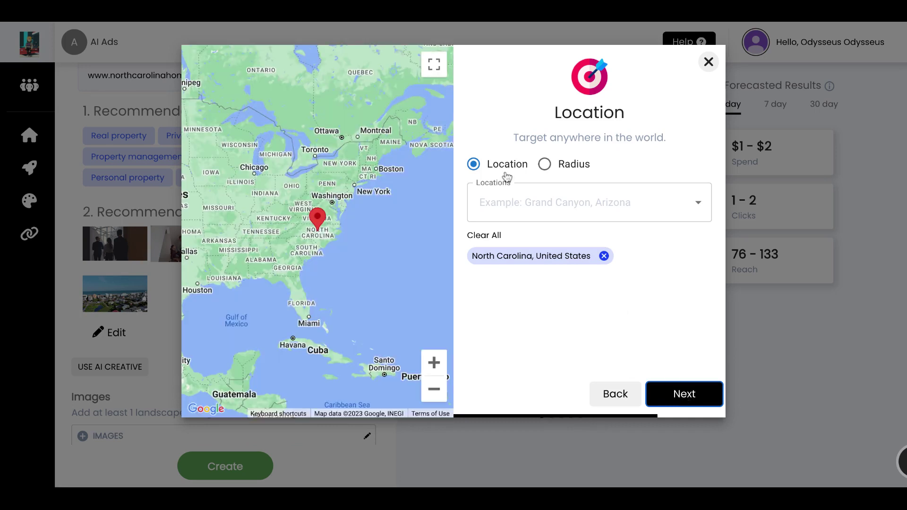
{"action": "left_click", "coordinate": [493, 206]}
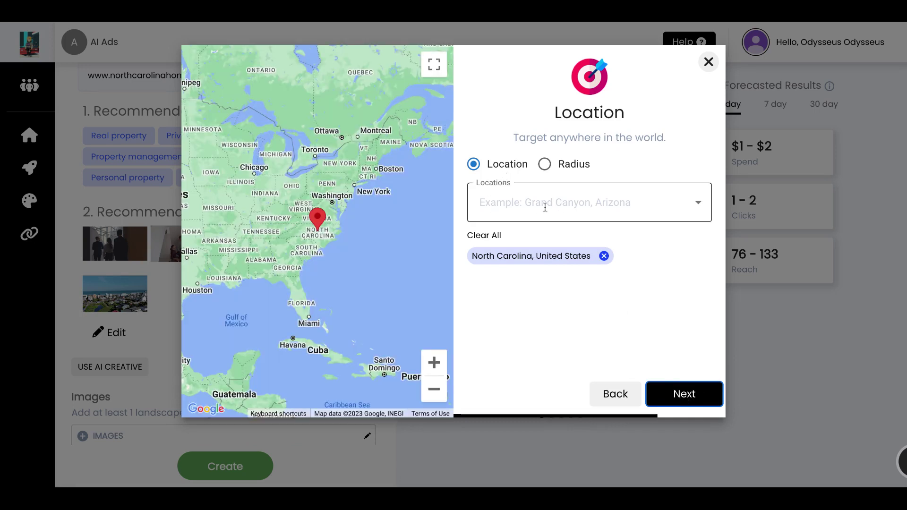
{"action": "left_click", "coordinate": [544, 167]}
{"action": "left_click", "coordinate": [684, 394]}
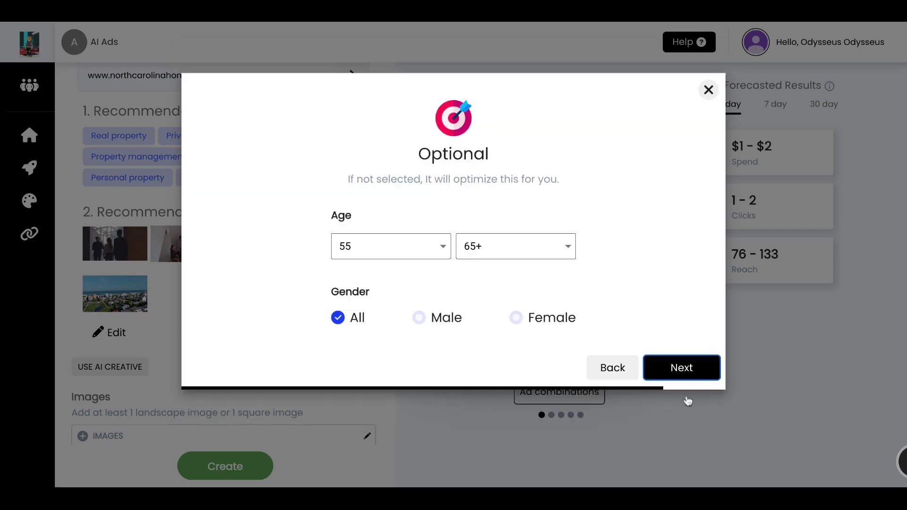
{"action": "left_click", "coordinate": [665, 371]}
{"action": "scroll", "coordinate": [301, 330], "scroll_direction": "down", "scroll_amount": 2}
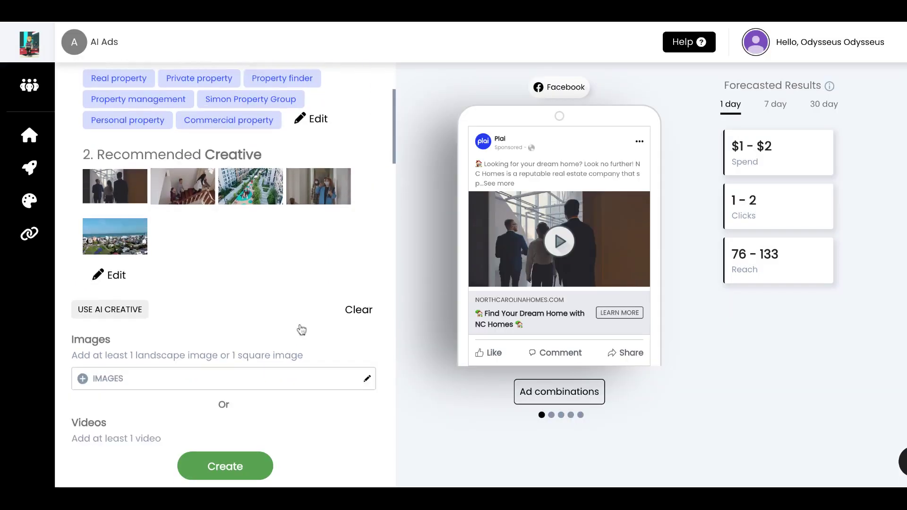
{"action": "scroll", "coordinate": [301, 331], "scroll_direction": "down", "scroll_amount": 12}
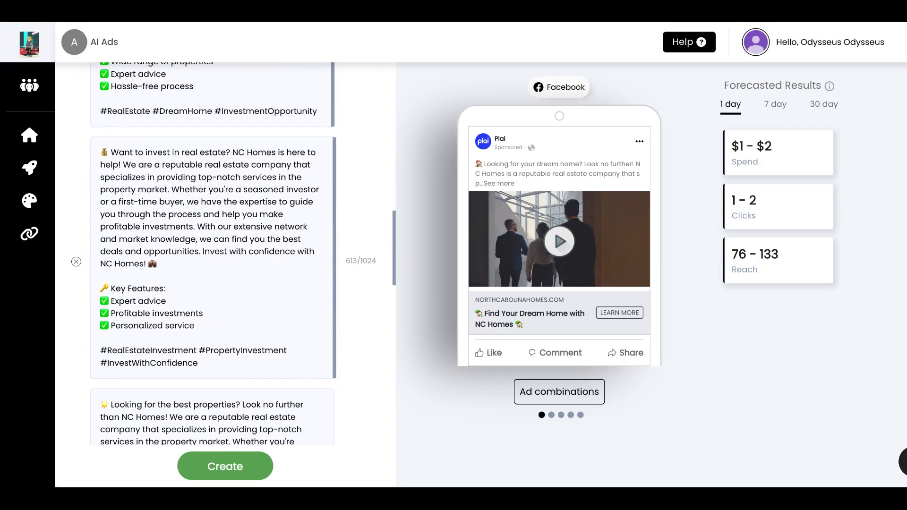
{"action": "scroll", "coordinate": [300, 331], "scroll_direction": "down", "scroll_amount": 12}
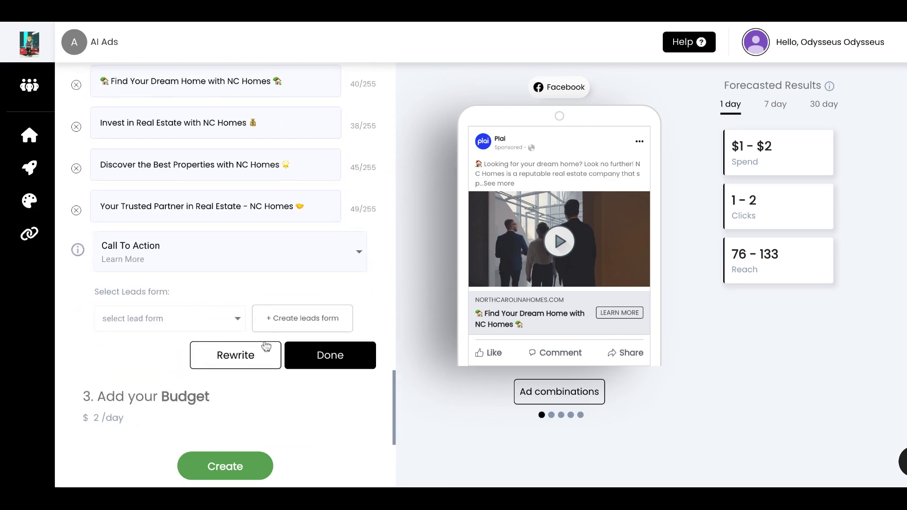
Select the Existing lead form for the ad
{"action": "left_click", "coordinate": [235, 324]}
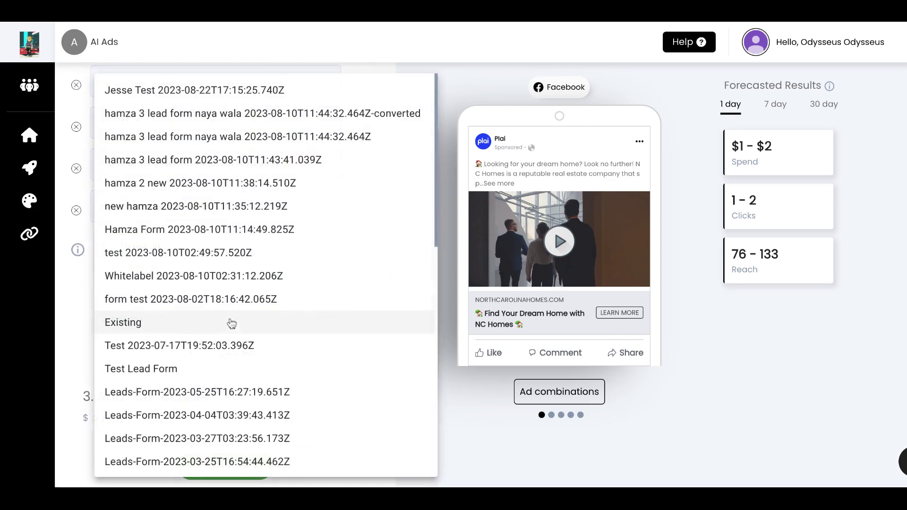
{"action": "left_click", "coordinate": [159, 327]}
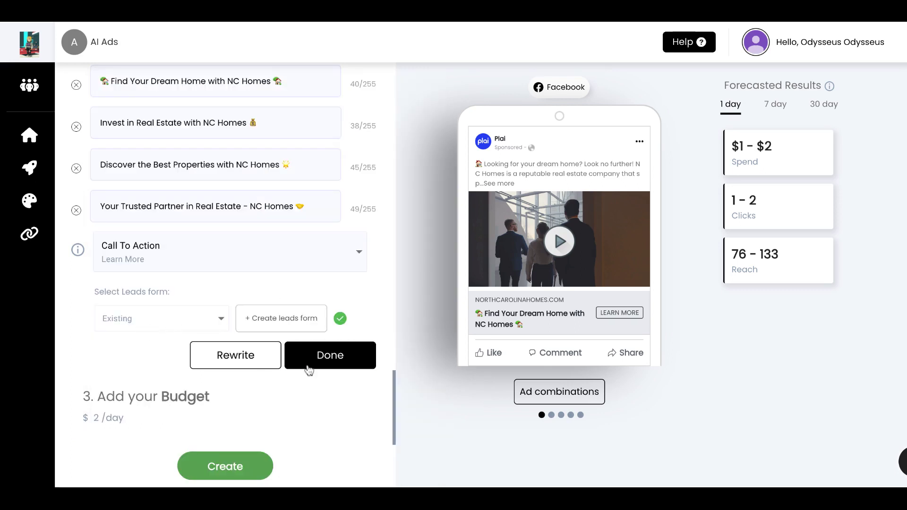
{"action": "left_click", "coordinate": [330, 355]}
Keep the $2/day budget, create the ads, and return to the templates page
{"action": "left_click", "coordinate": [283, 380]}
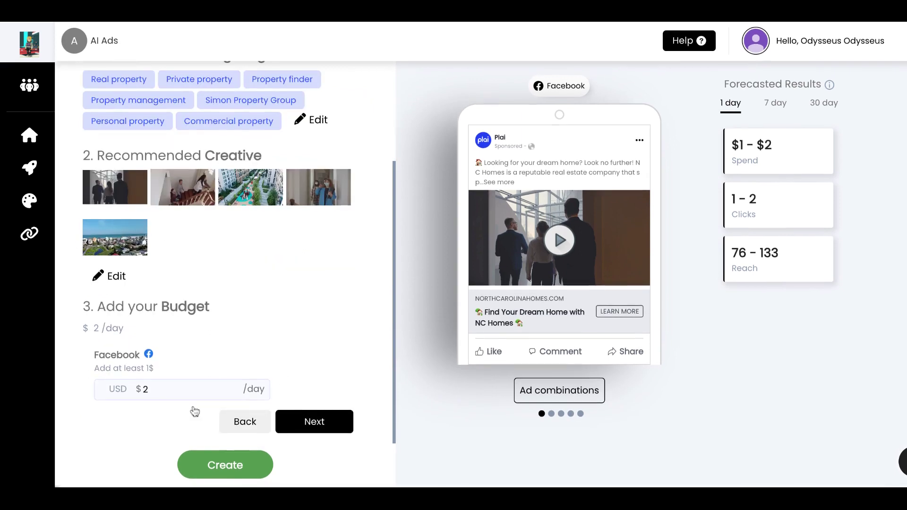
{"action": "left_click", "coordinate": [314, 423]}
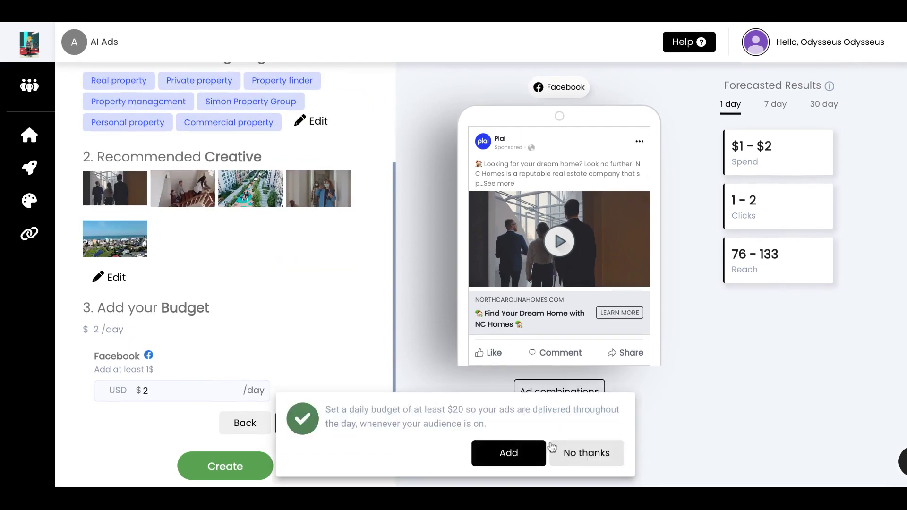
{"action": "left_click", "coordinate": [586, 453]}
{"action": "left_click", "coordinate": [225, 466]}
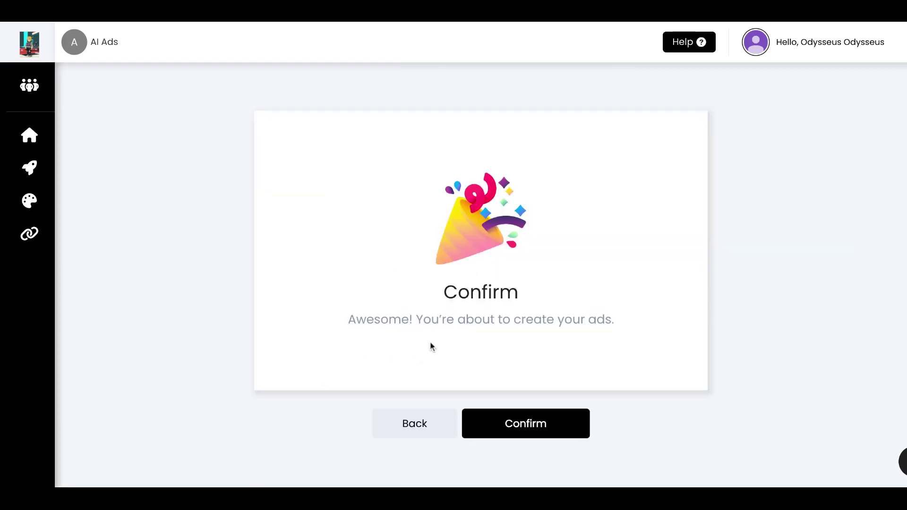
{"action": "left_click", "coordinate": [398, 428]}
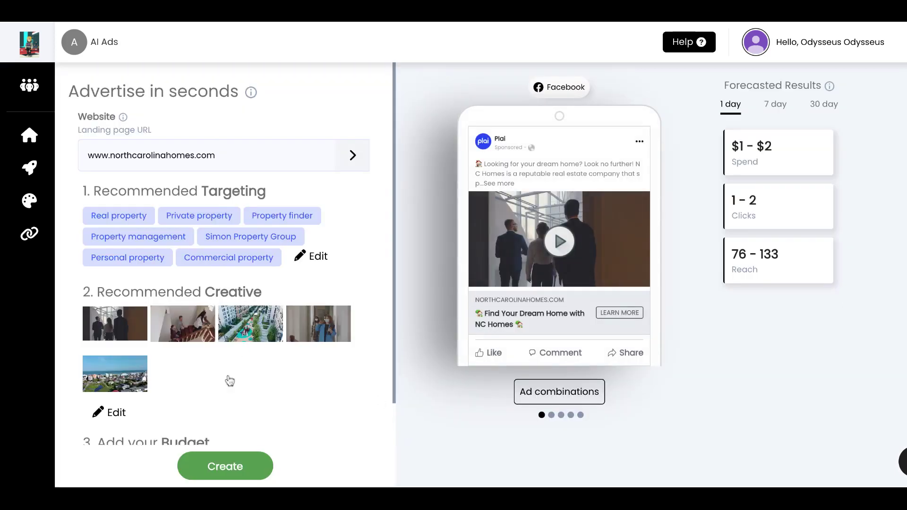
{"action": "left_click", "coordinate": [30, 200]}
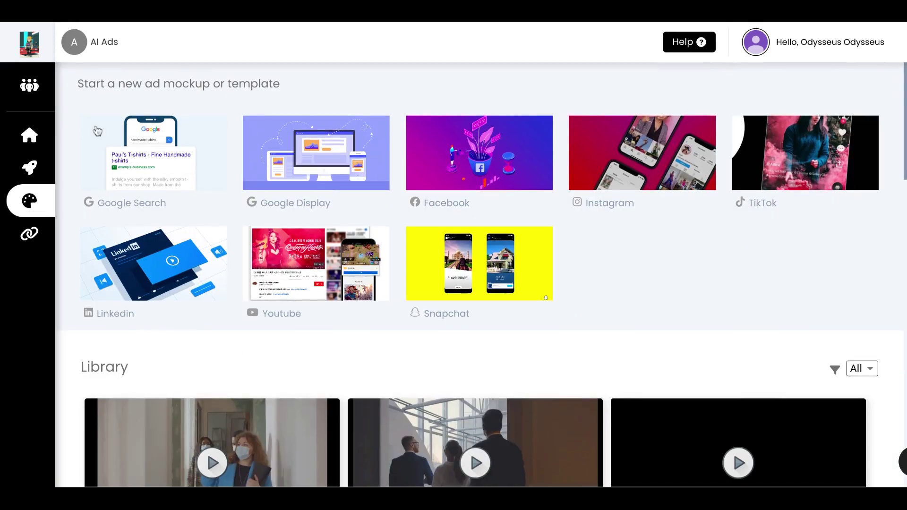
{"action": "left_click", "coordinate": [29, 86]}
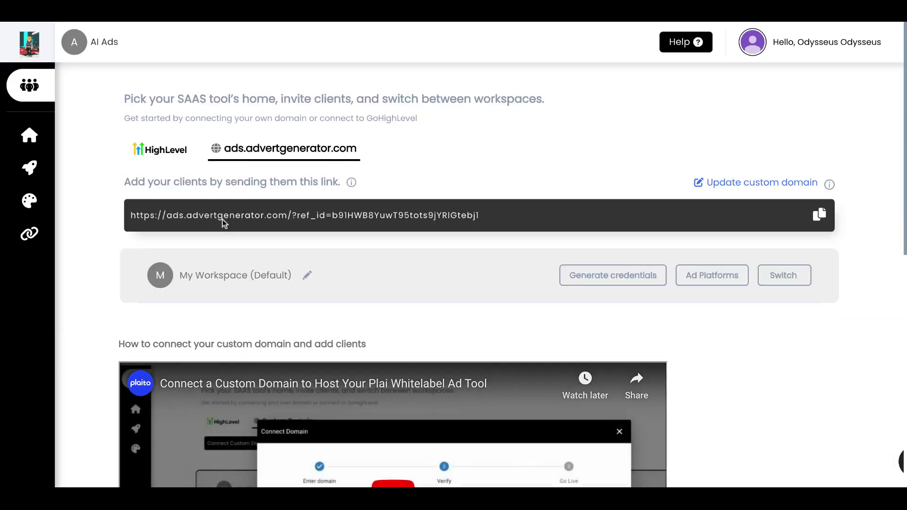
{"action": "left_click", "coordinate": [150, 149]}
{"action": "scroll", "coordinate": [378, 286], "scroll_direction": "down", "scroll_amount": 1}
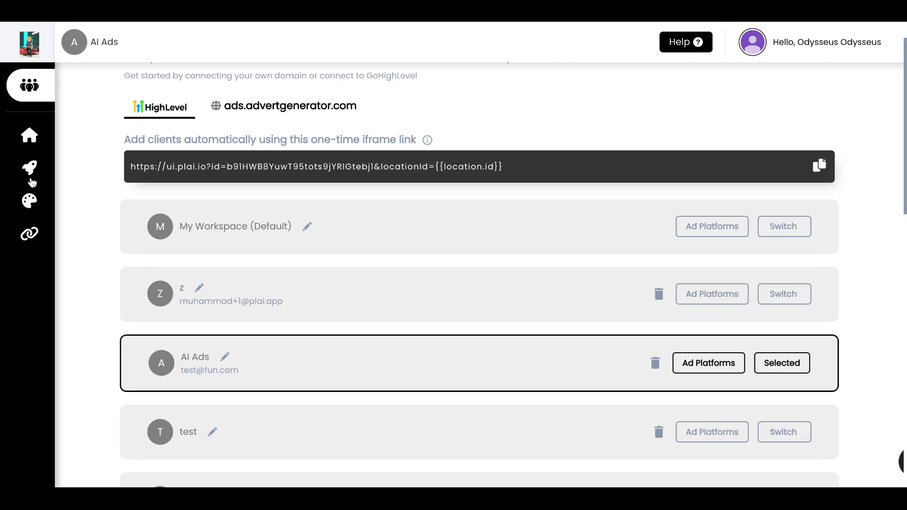
{"action": "left_click", "coordinate": [28, 201]}
{"action": "scroll", "coordinate": [250, 317], "scroll_direction": "down", "scroll_amount": 2}
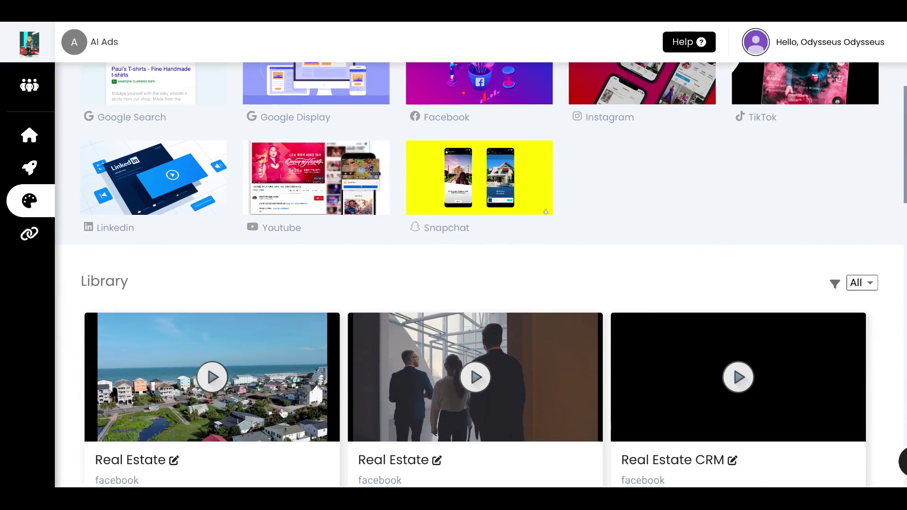
{"action": "scroll", "coordinate": [249, 316], "scroll_direction": "down", "scroll_amount": 2}
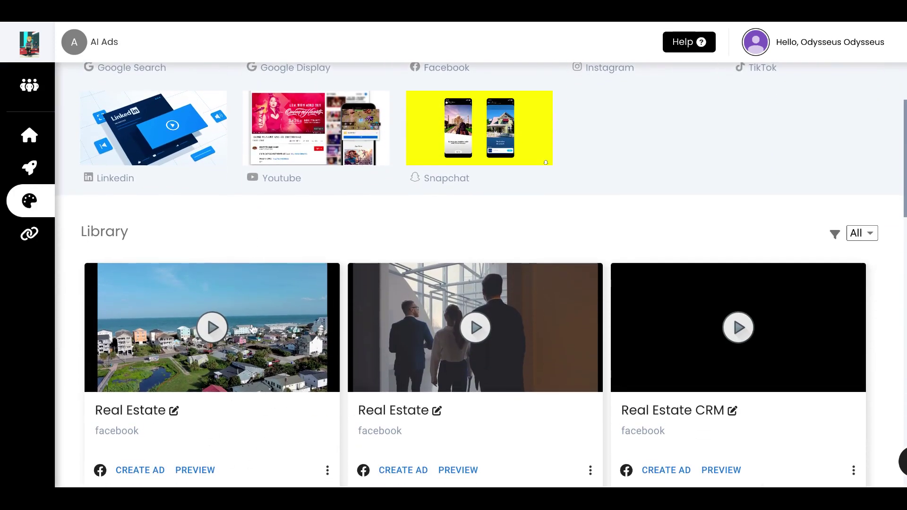